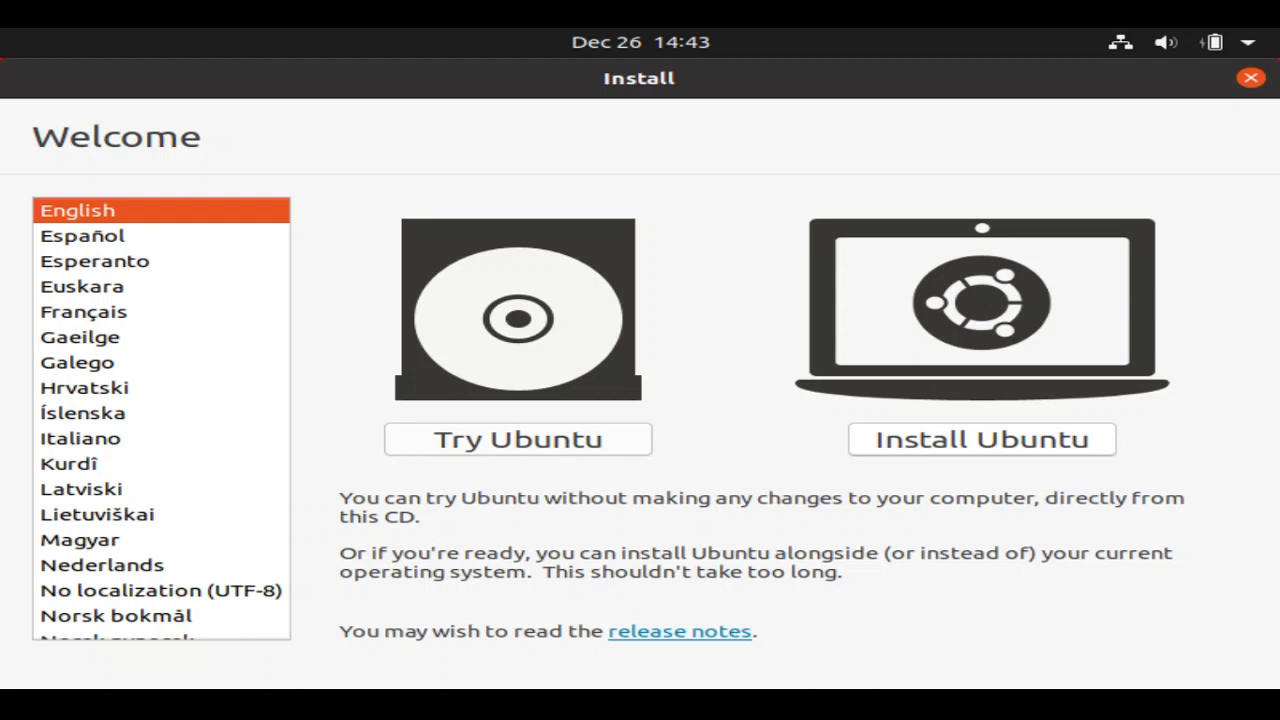
# - Start installing Ubuntu from the Welcome screen, keeping English as the language
pyautogui.click(981, 440)
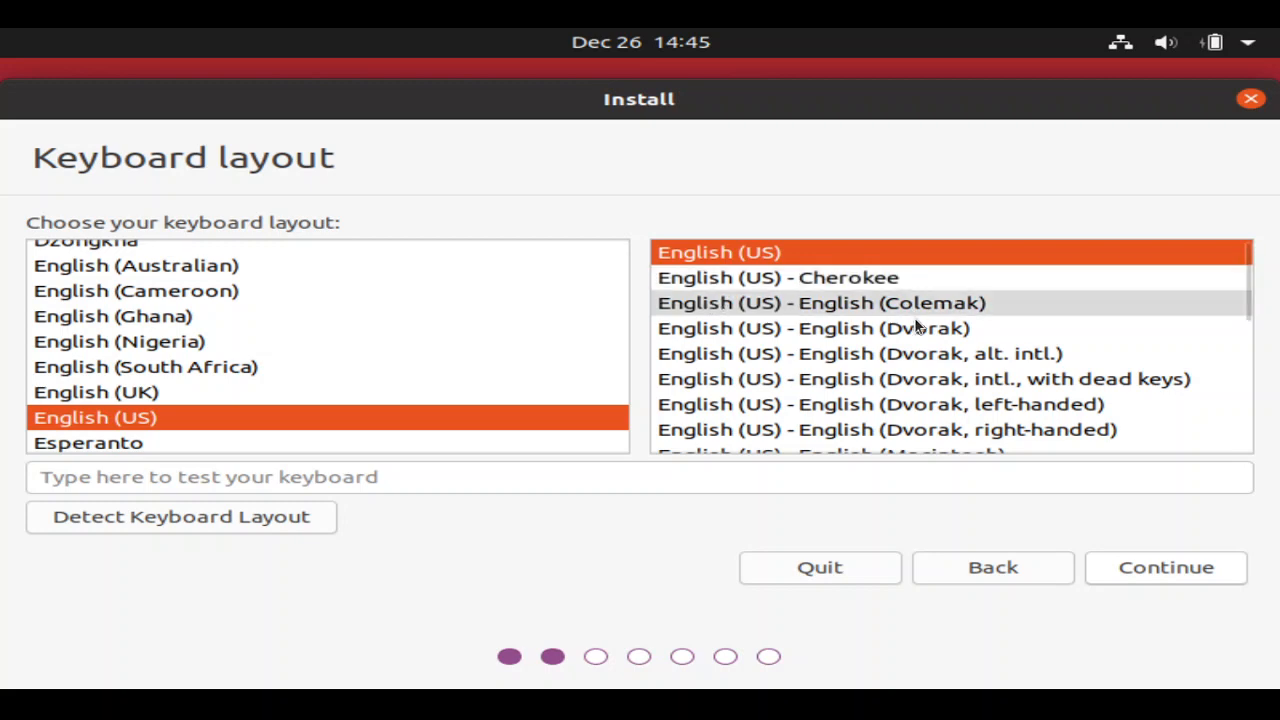
# - Accept the English (US) keyboard layout and move on
pyautogui.click(1151, 570)
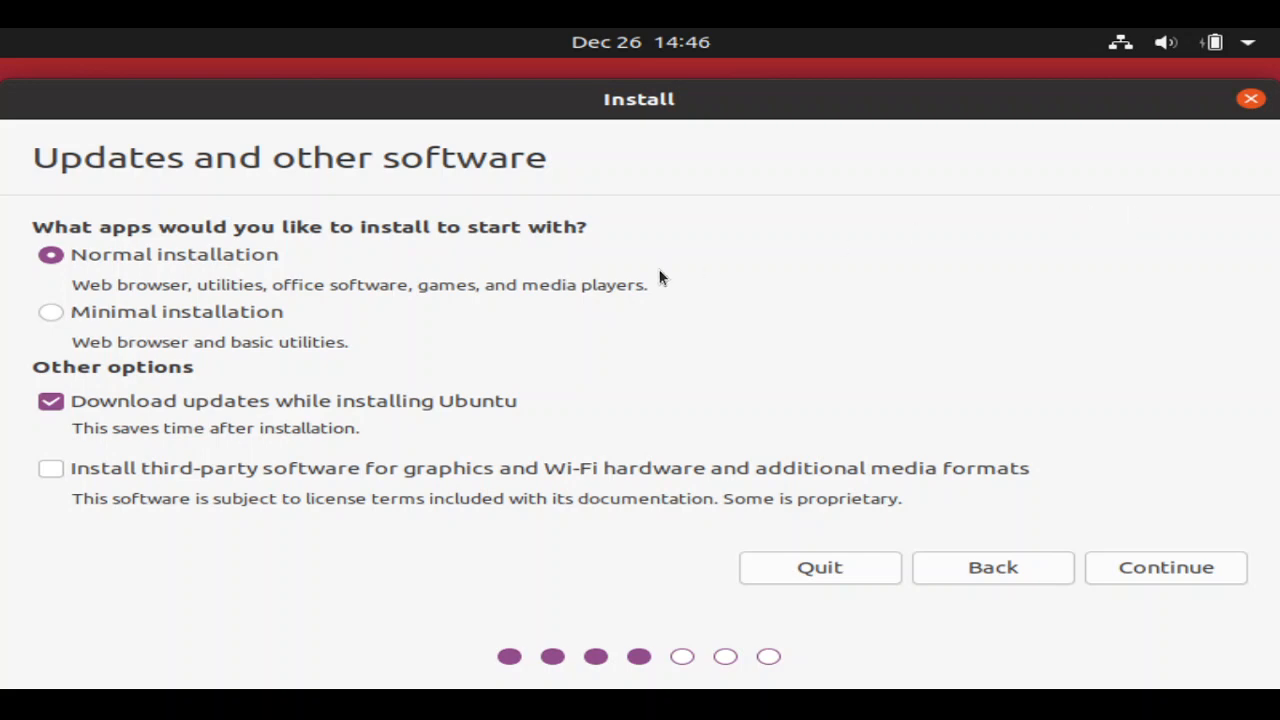
# - Switch the software selection to Minimal installation
pyautogui.click(51, 313)
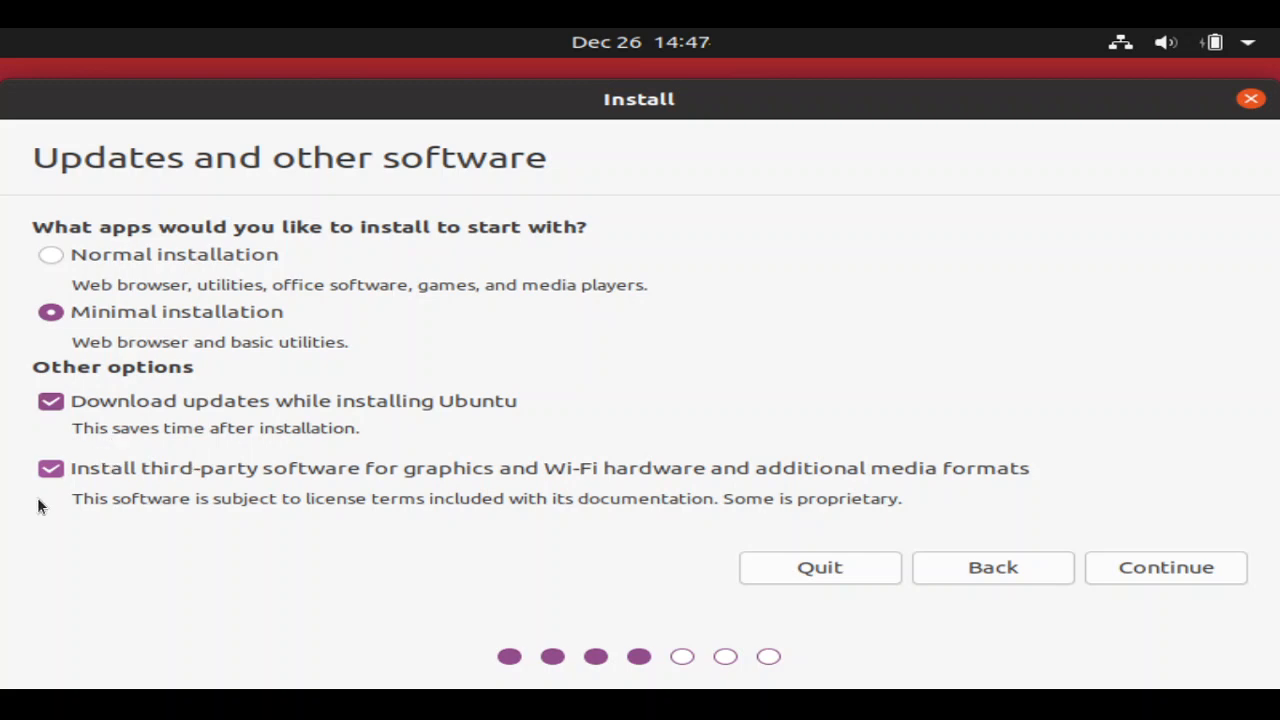
# - Confirm the update and software options to reach the Installation type page
pyautogui.click(1128, 567)
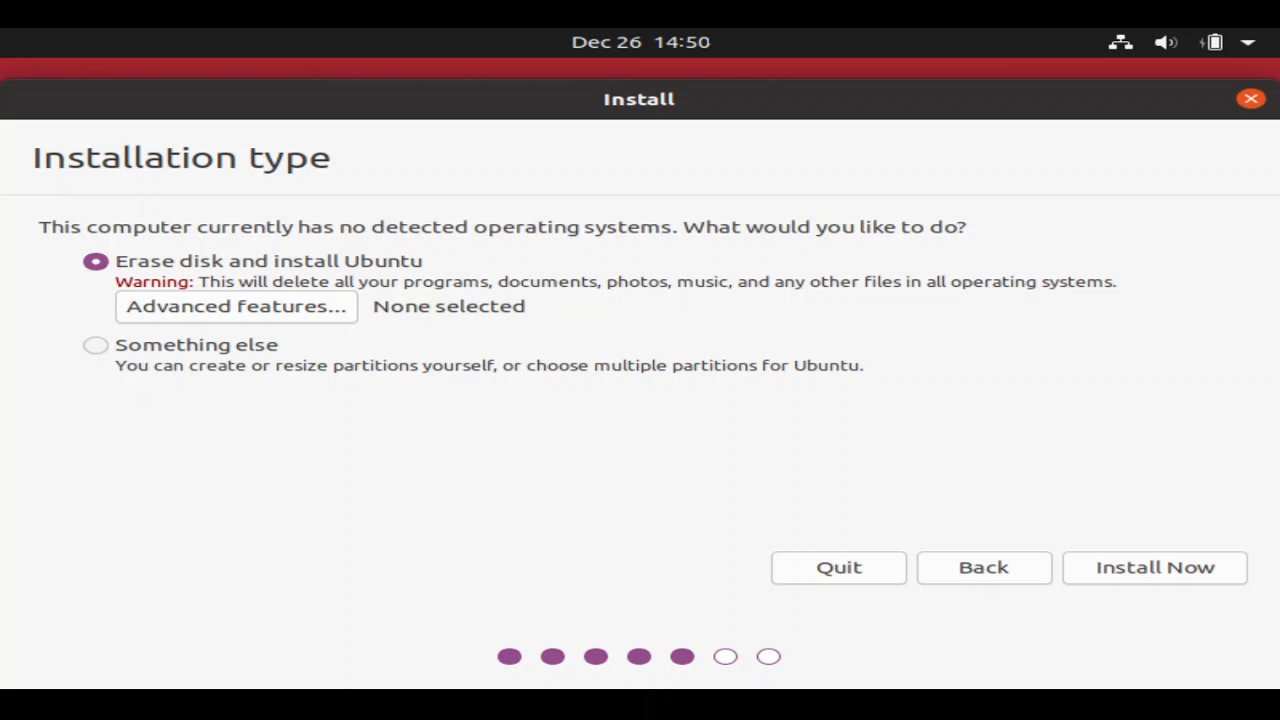
# - Choose Something else for manual partitioning and continue to the partition editor
pyautogui.click(200, 346)
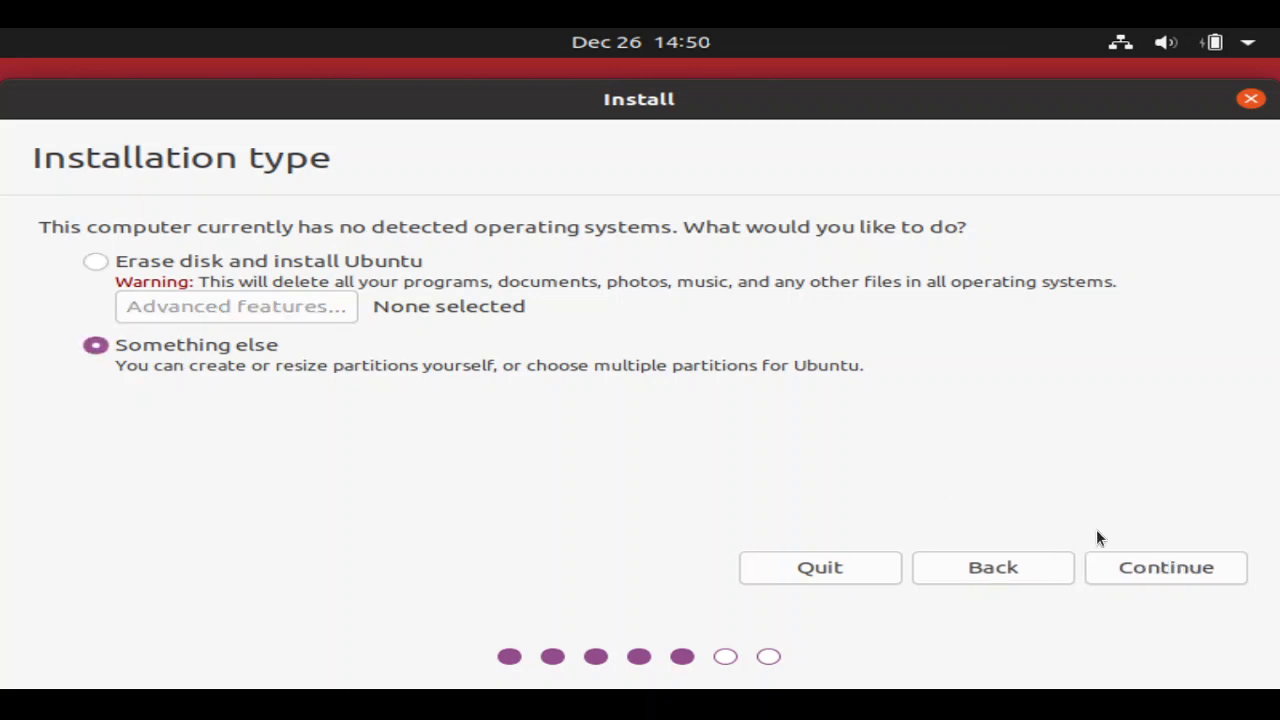
pyautogui.click(1170, 567)
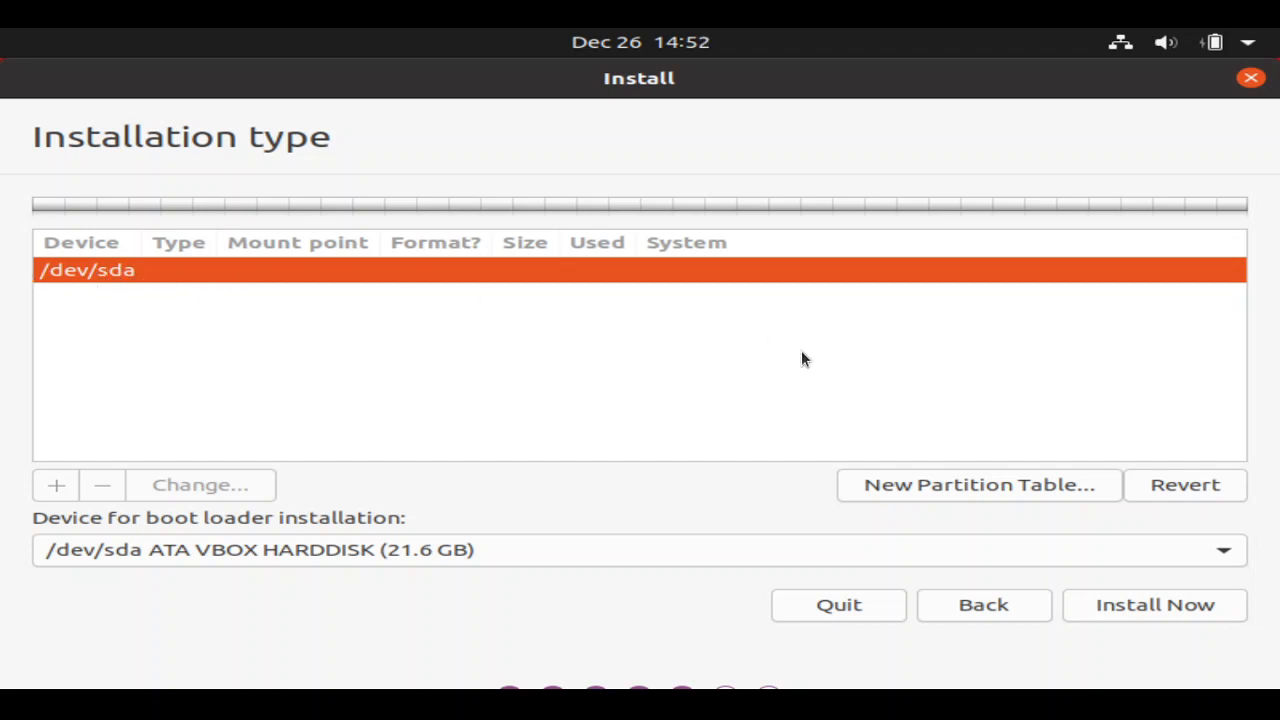
# - Replace the existing partitions on /dev/sda with a new empty partition table
pyautogui.click(938, 483)
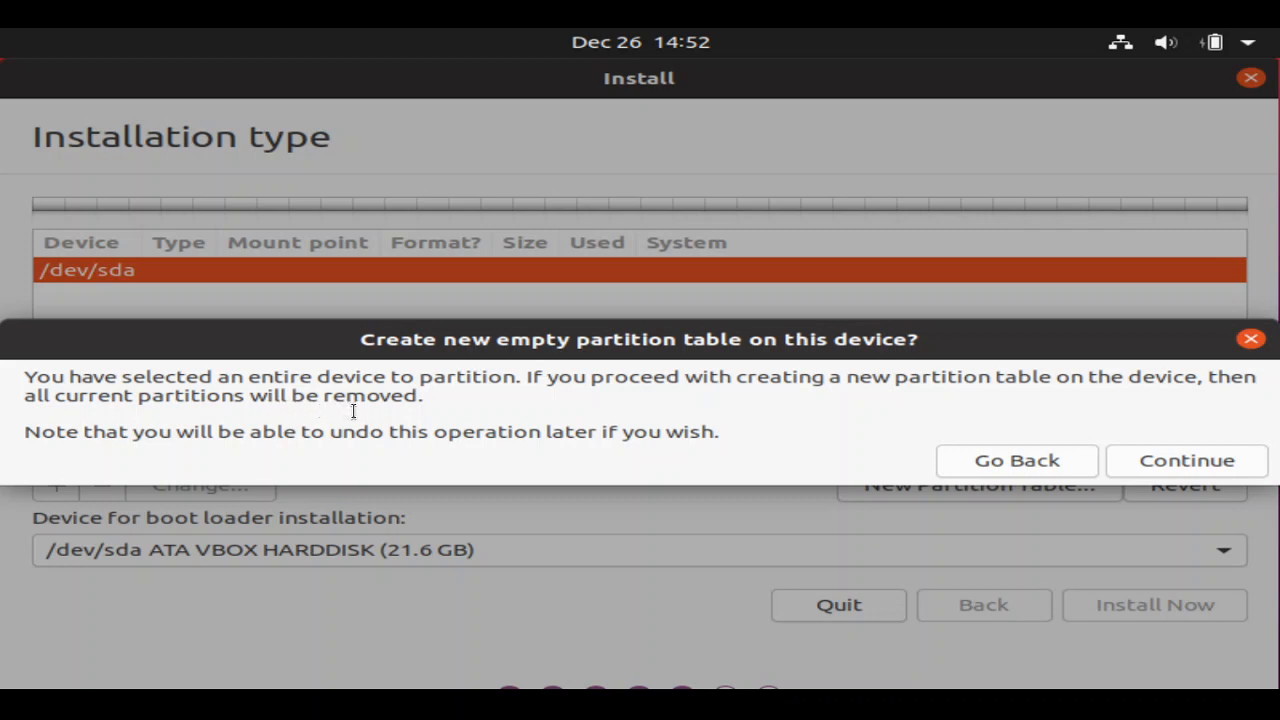
pyautogui.click(1176, 459)
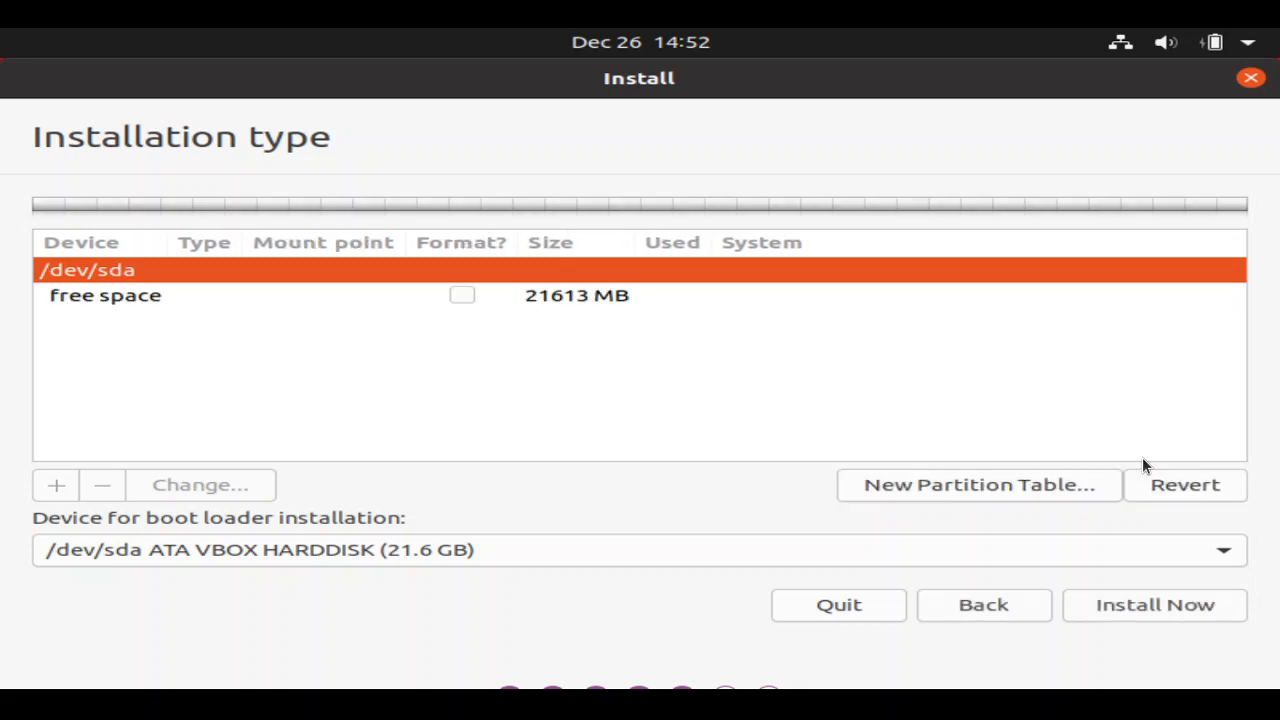
# - Open the Create partition dialog for the 21613 MB of free space
pyautogui.click(198, 296)
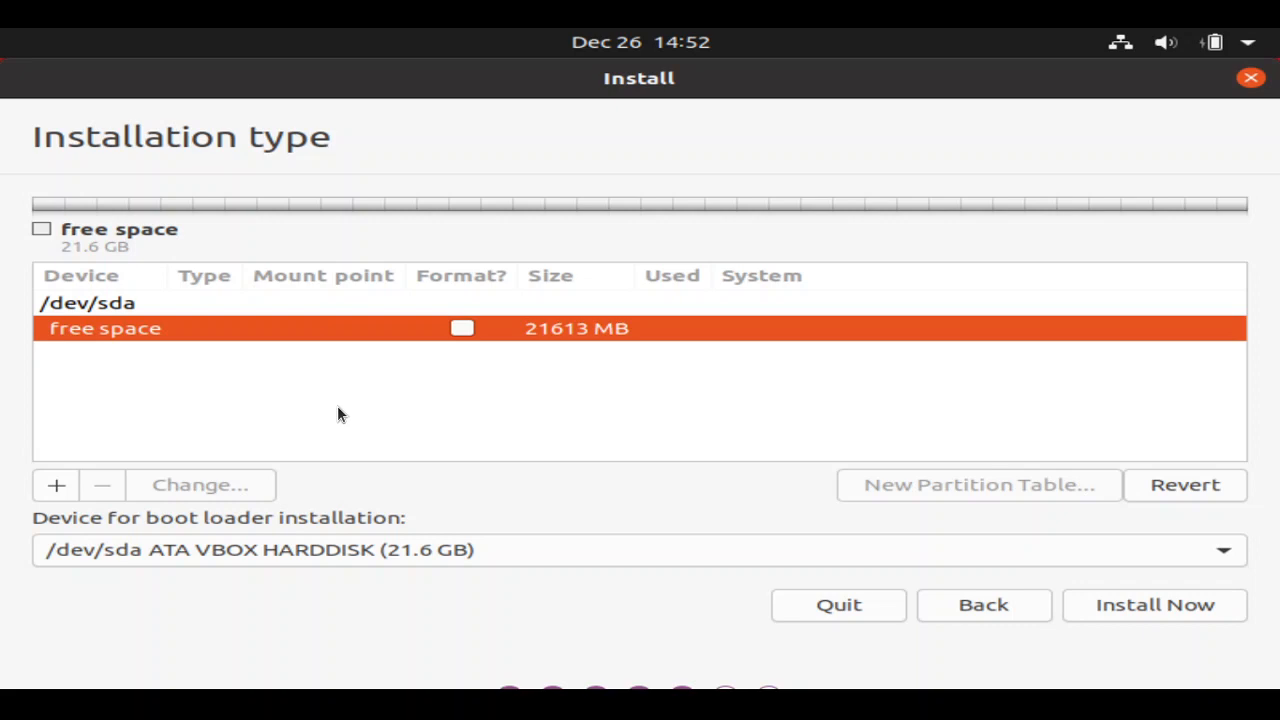
pyautogui.click(57, 485)
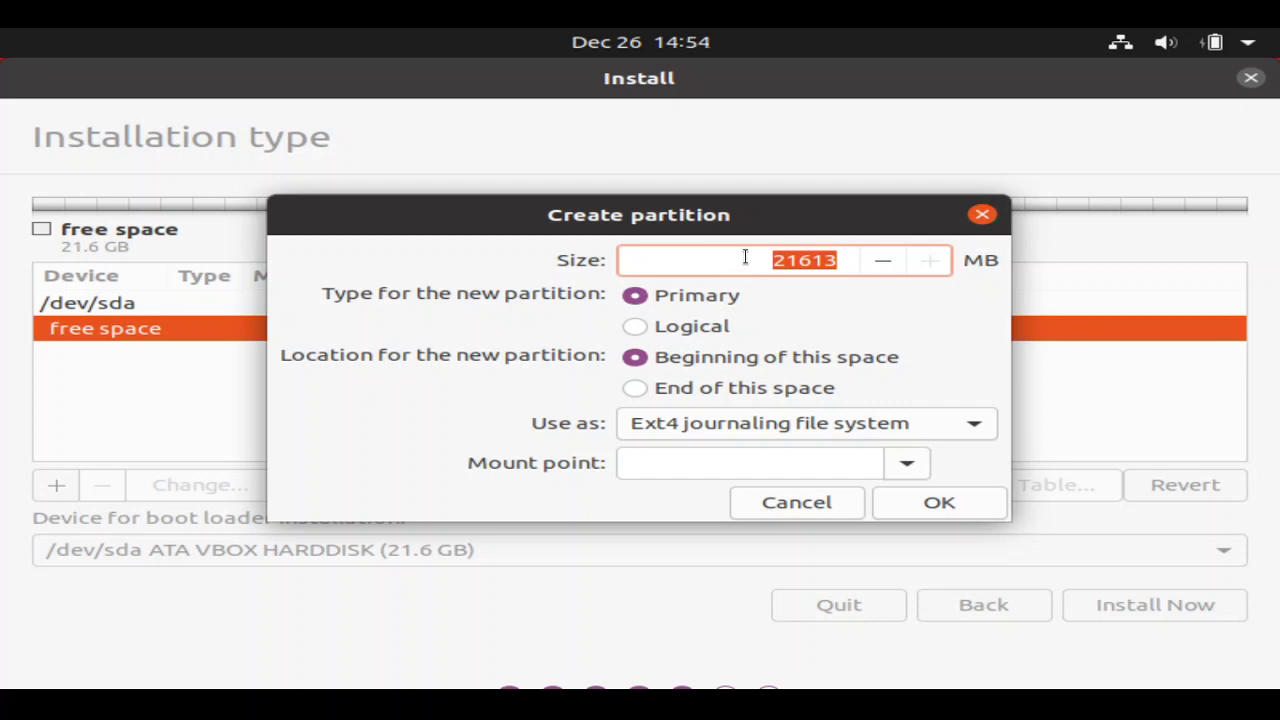
# - Set the new partition's size to 15000 MB and its mount point to /
pyautogui.write('1')
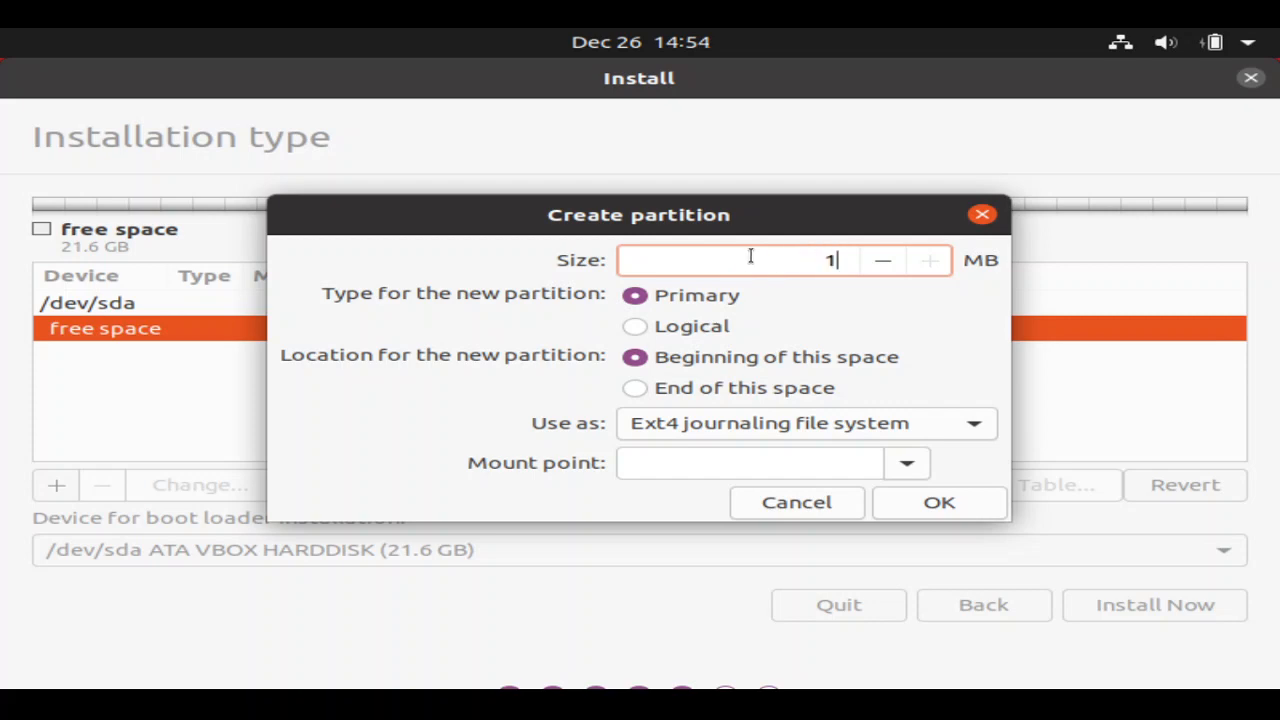
pyautogui.write('5000')
pyautogui.click(907, 465)
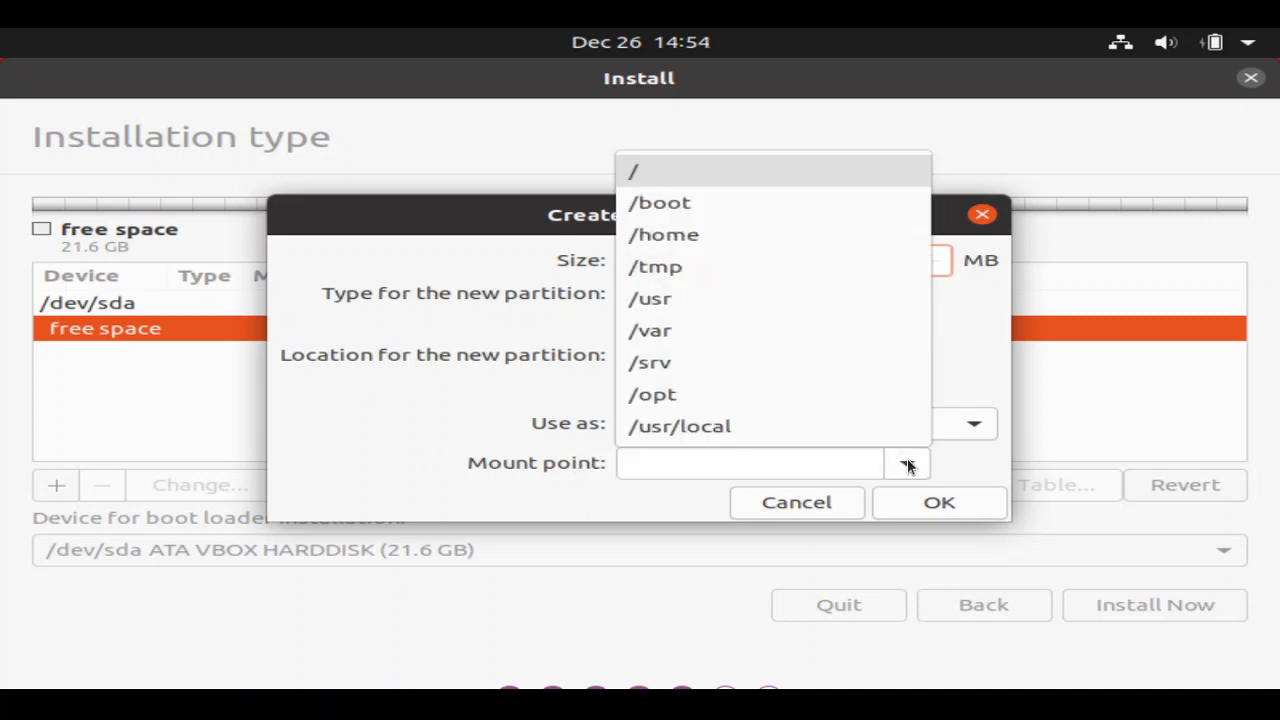
pyautogui.click(663, 174)
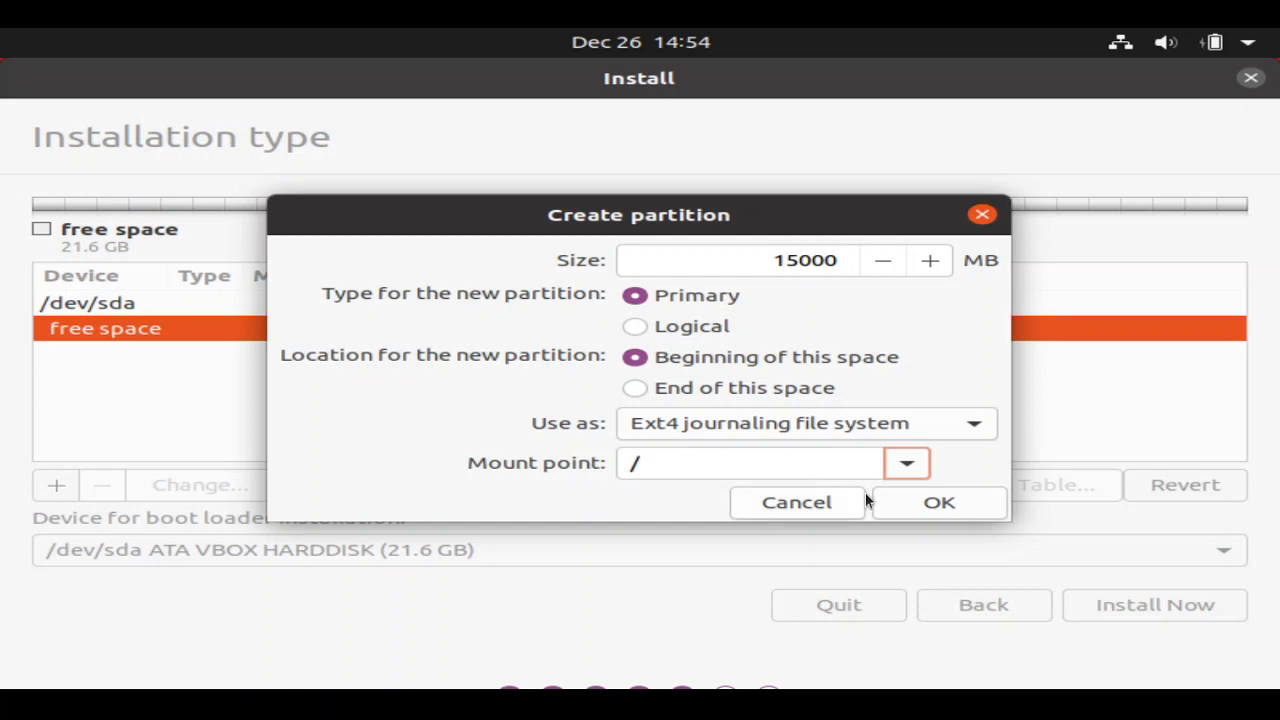
# - Create the 15000 MB ext4 root partition sda1, then select the remaining 6613 MB free space
pyautogui.click(920, 502)
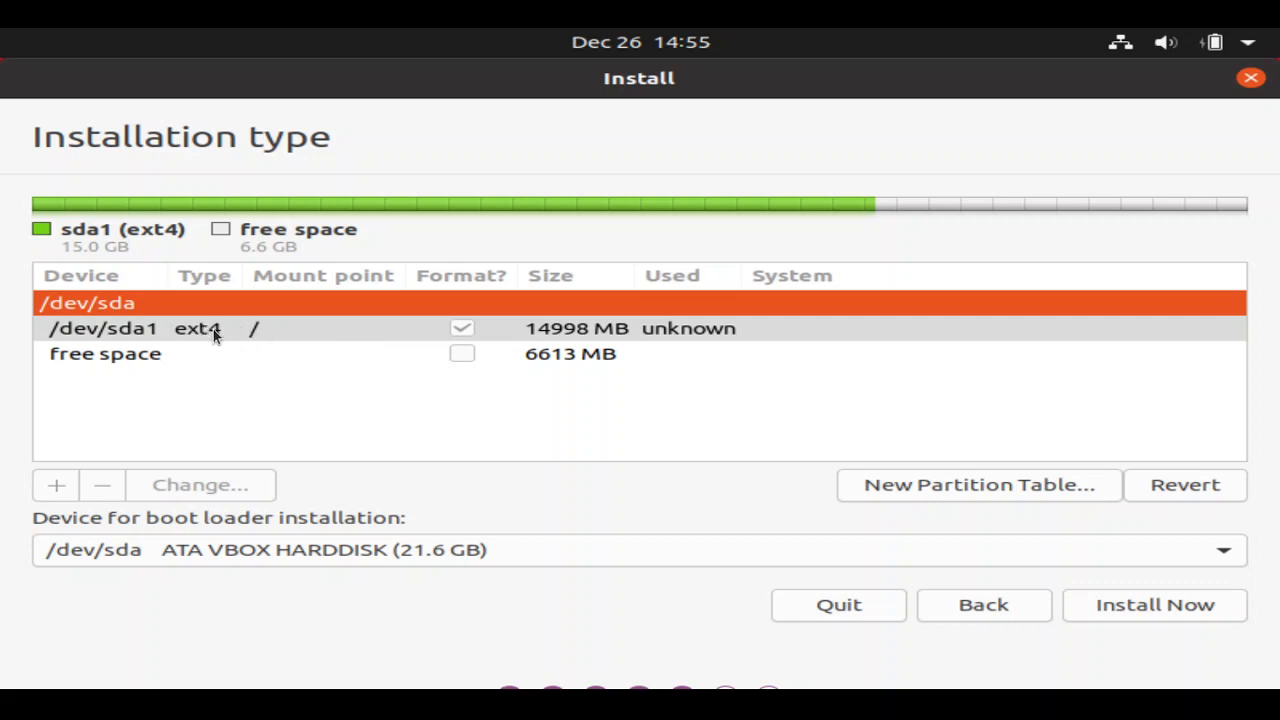
pyautogui.click(158, 330)
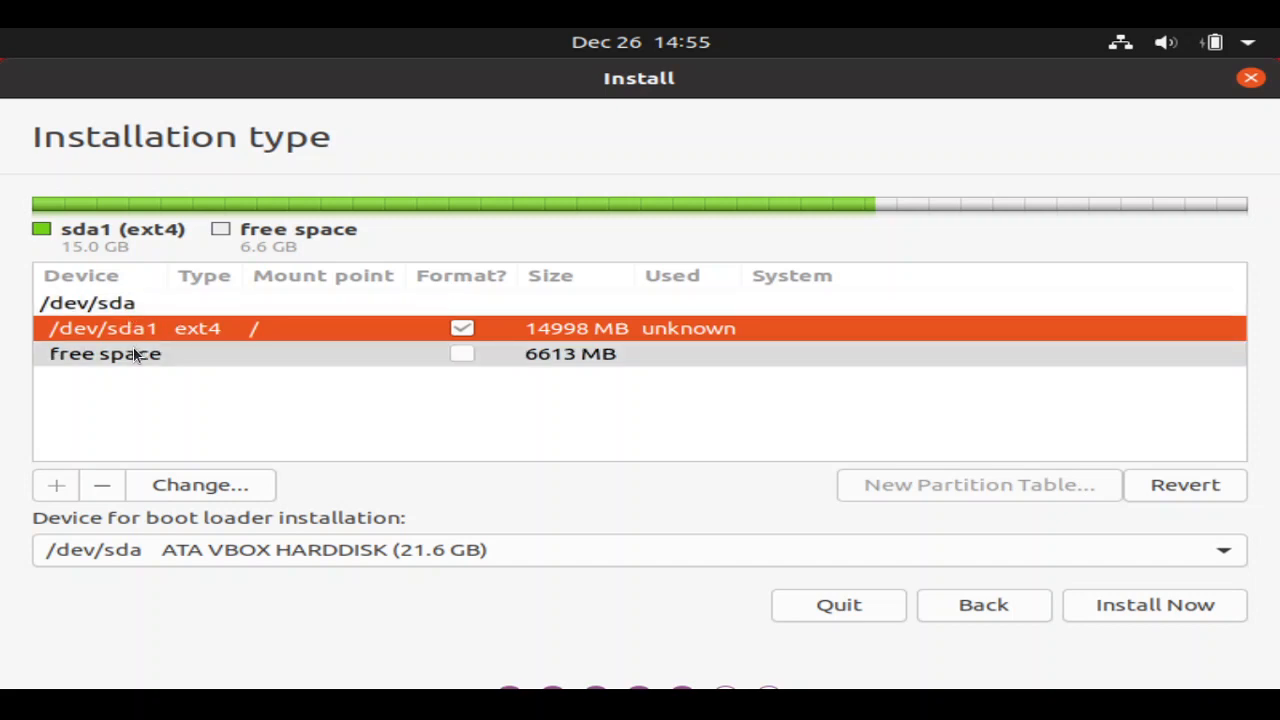
pyautogui.click(136, 355)
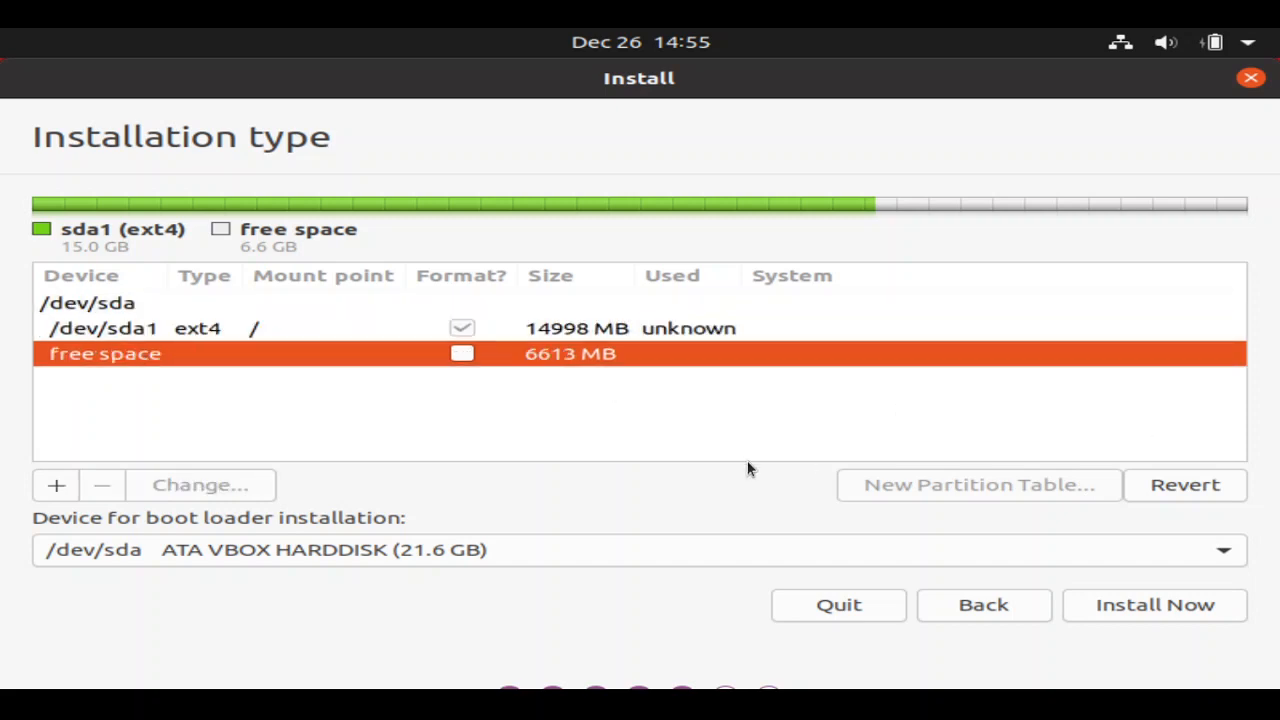
# - Create a 6613 MB logical ext4 partition mounted at /home
pyautogui.click(58, 486)
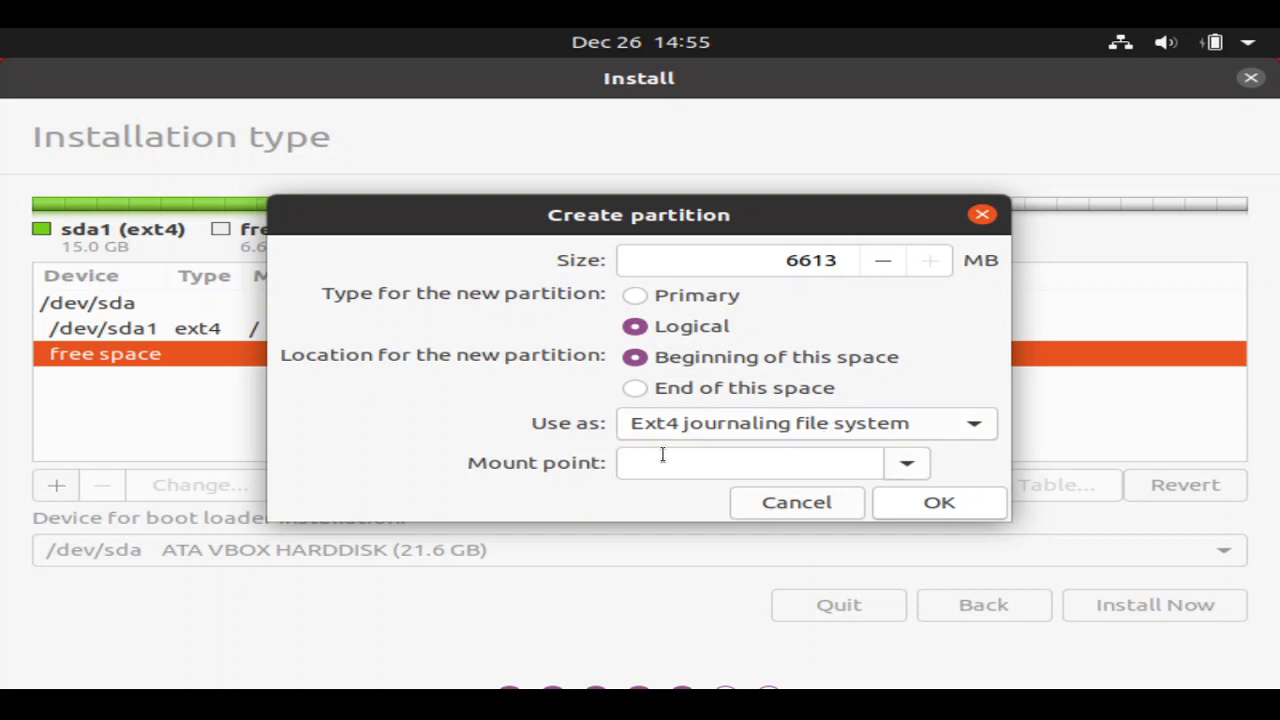
pyautogui.click(903, 464)
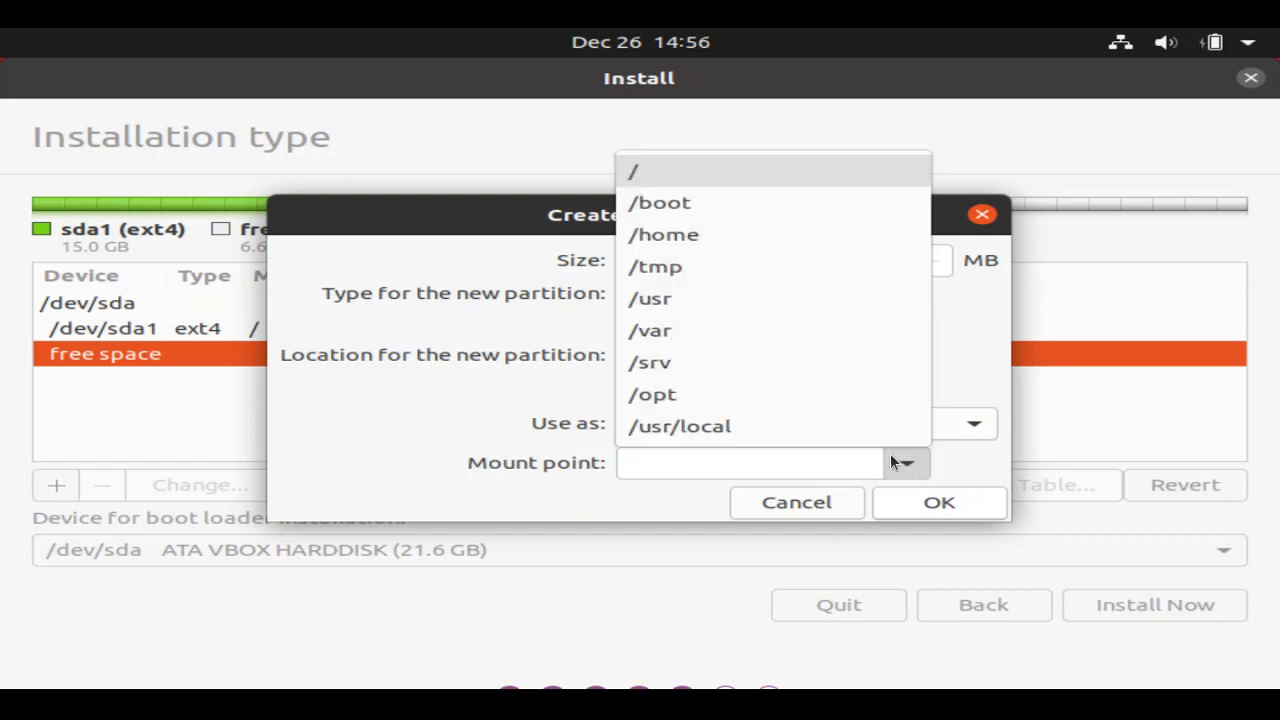
pyautogui.click(651, 236)
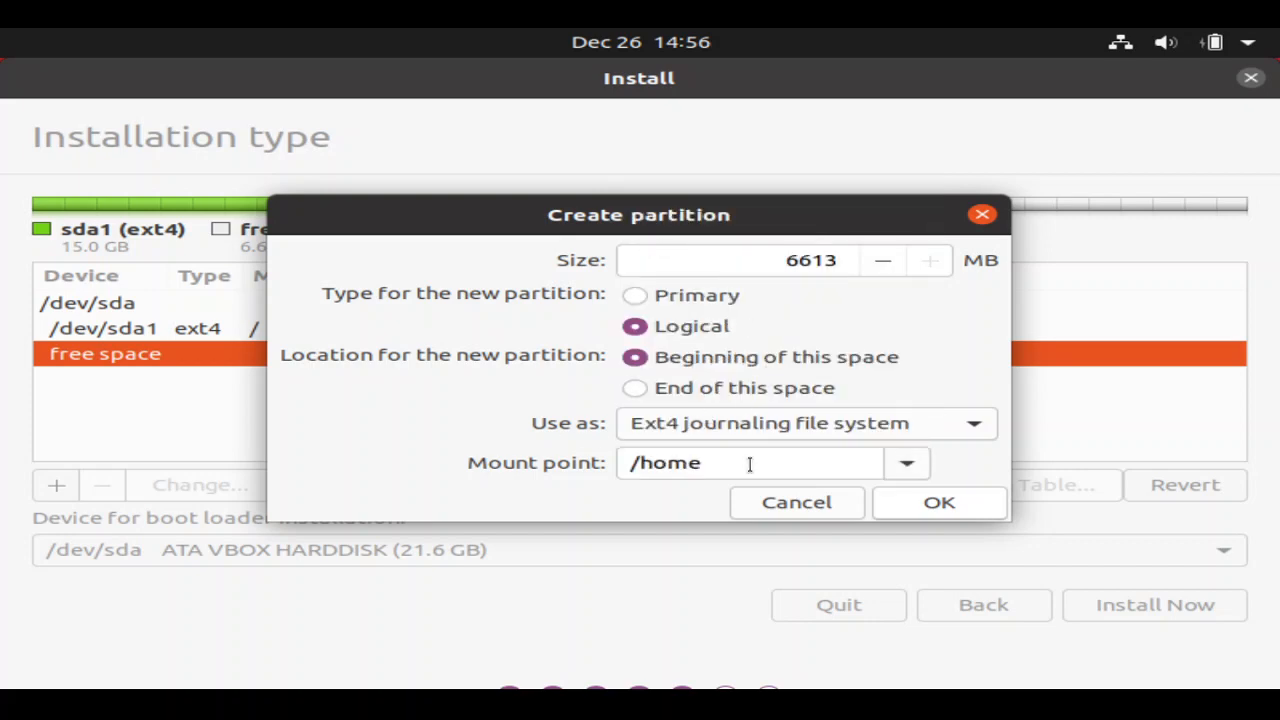
pyautogui.click(917, 495)
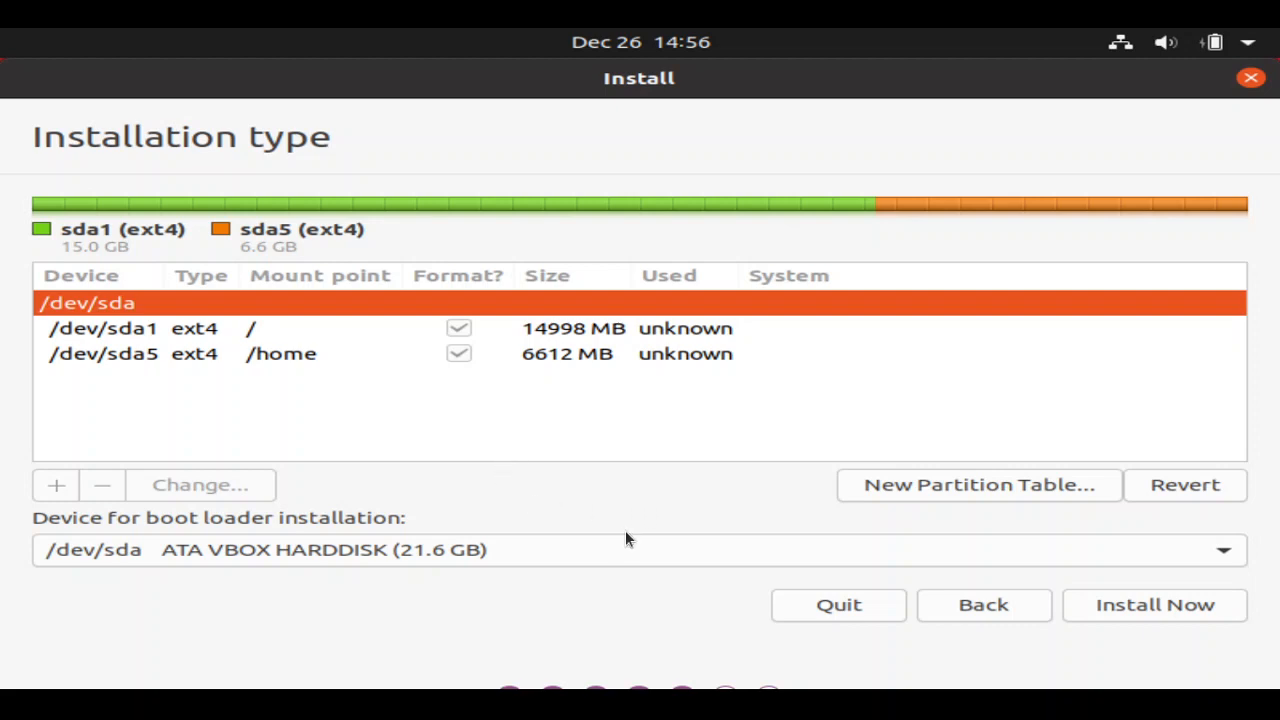
# - Keep /dev/sda as the boot loader device for the new 6.6 GB ext4 /home partition
pyautogui.click(1178, 550)
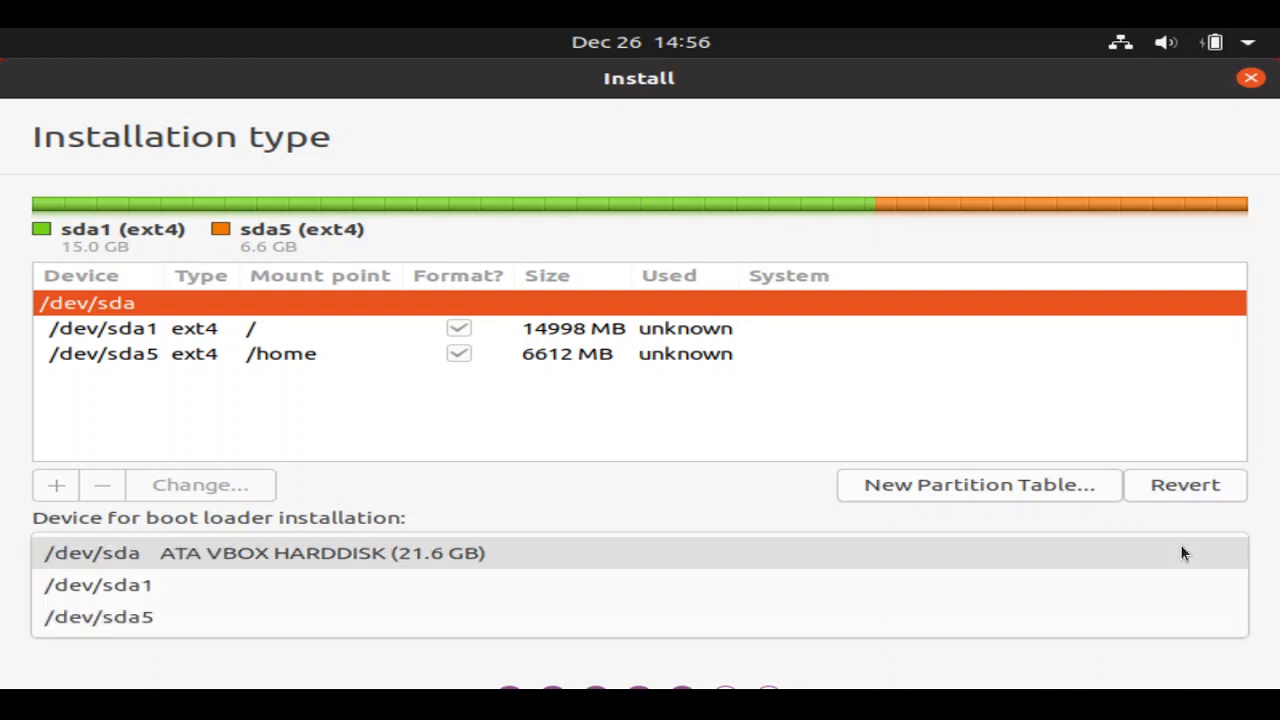
pyautogui.click(772, 493)
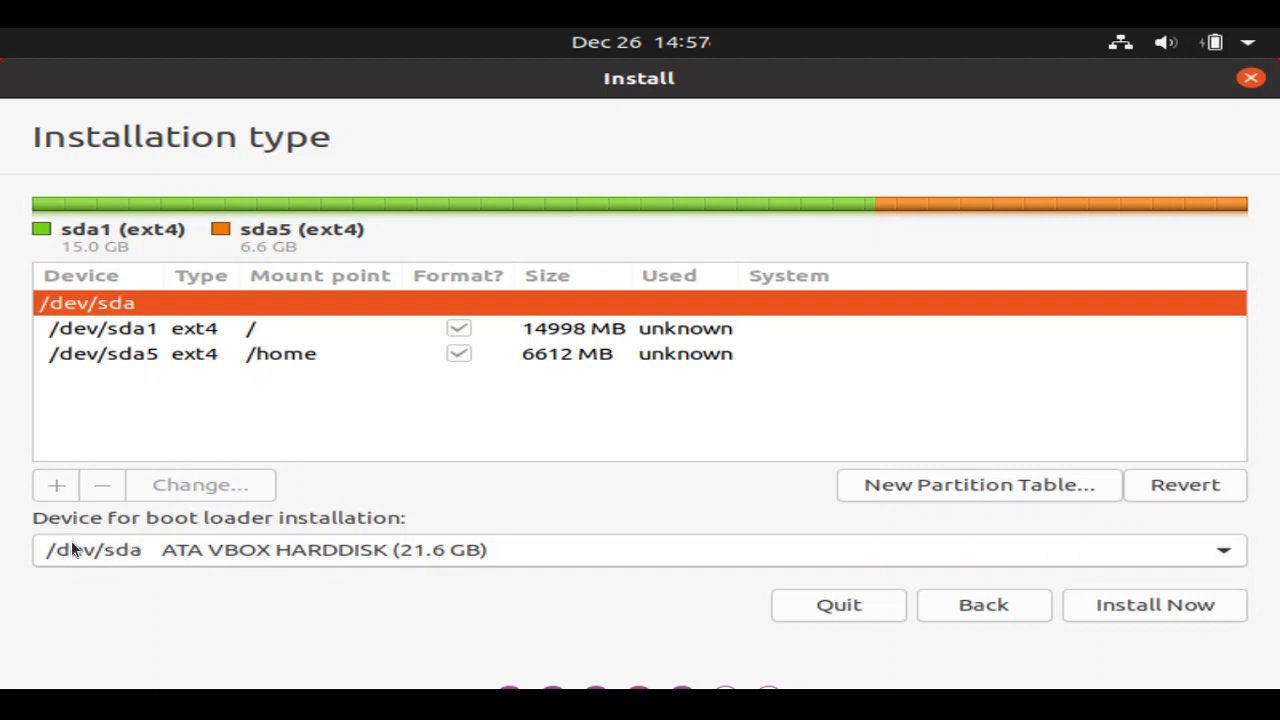
# - Start installing with the root and /home partition layout
pyautogui.click(1142, 600)
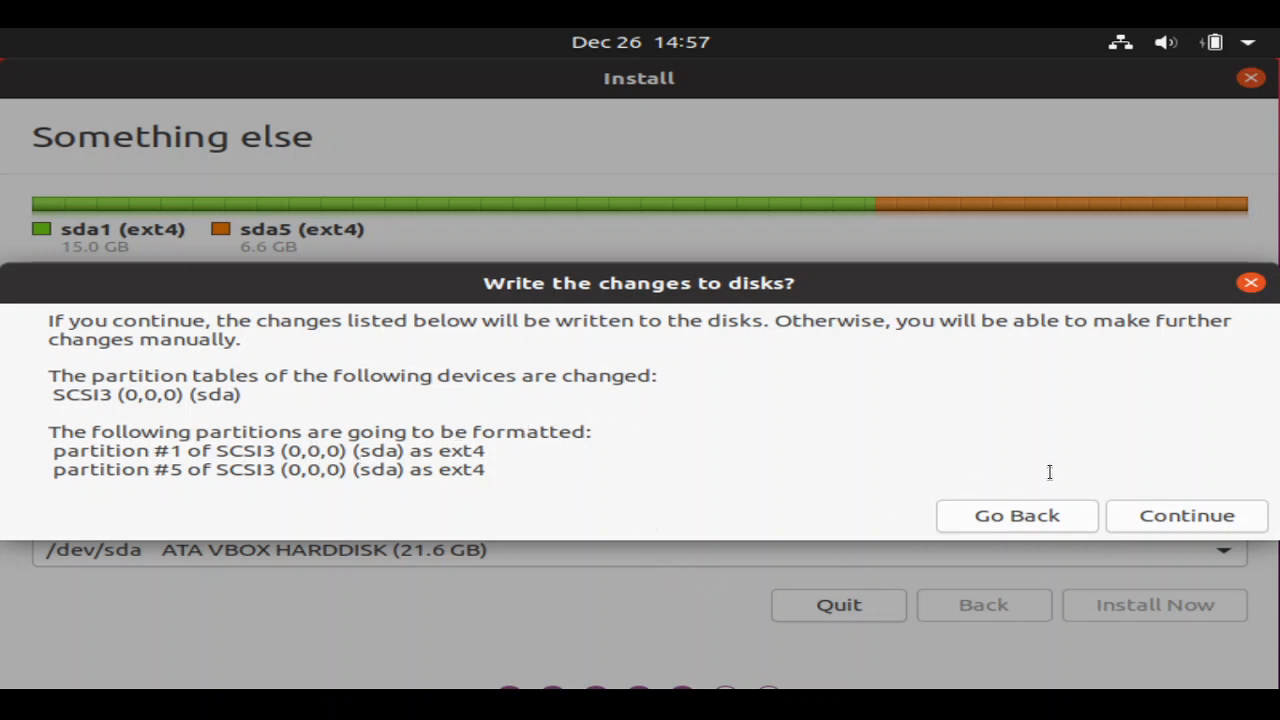
# - Approve writing the ext4 formatting of sda partitions #1 and #5 to disk
pyautogui.click(1164, 513)
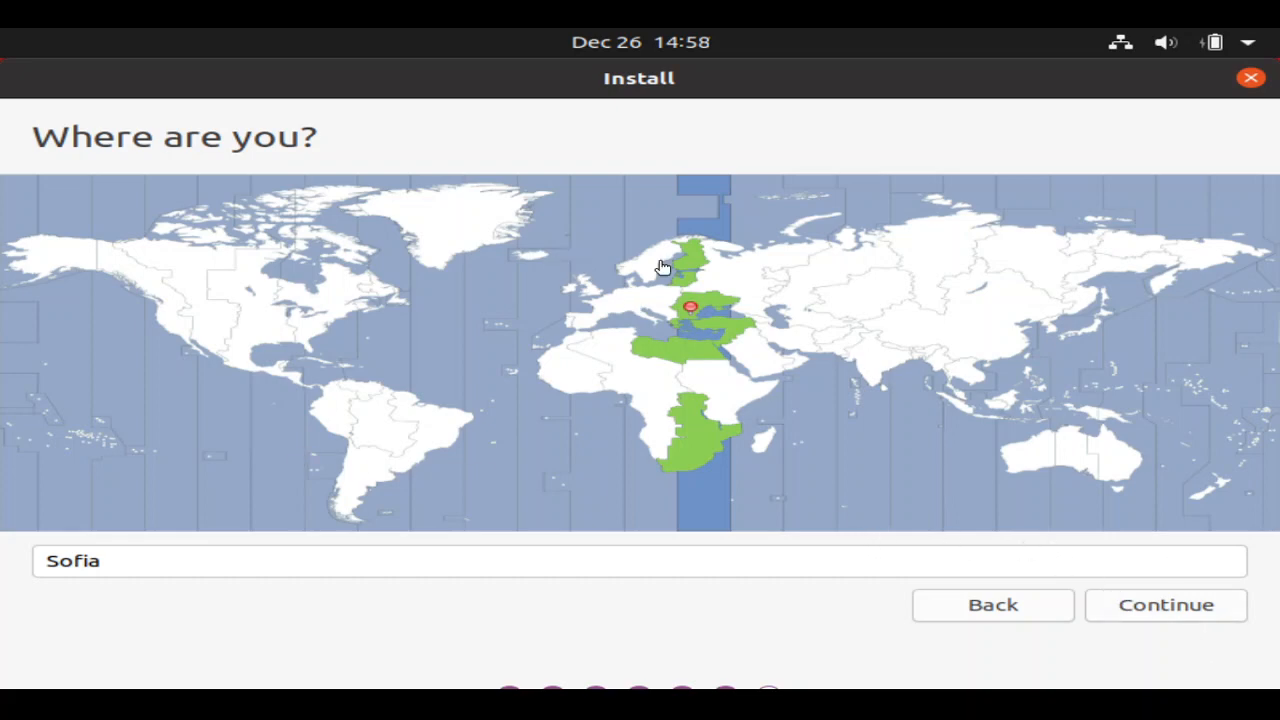
# - Accept Sofia as the location, then enter the account name and a password
pyautogui.click(1171, 604)
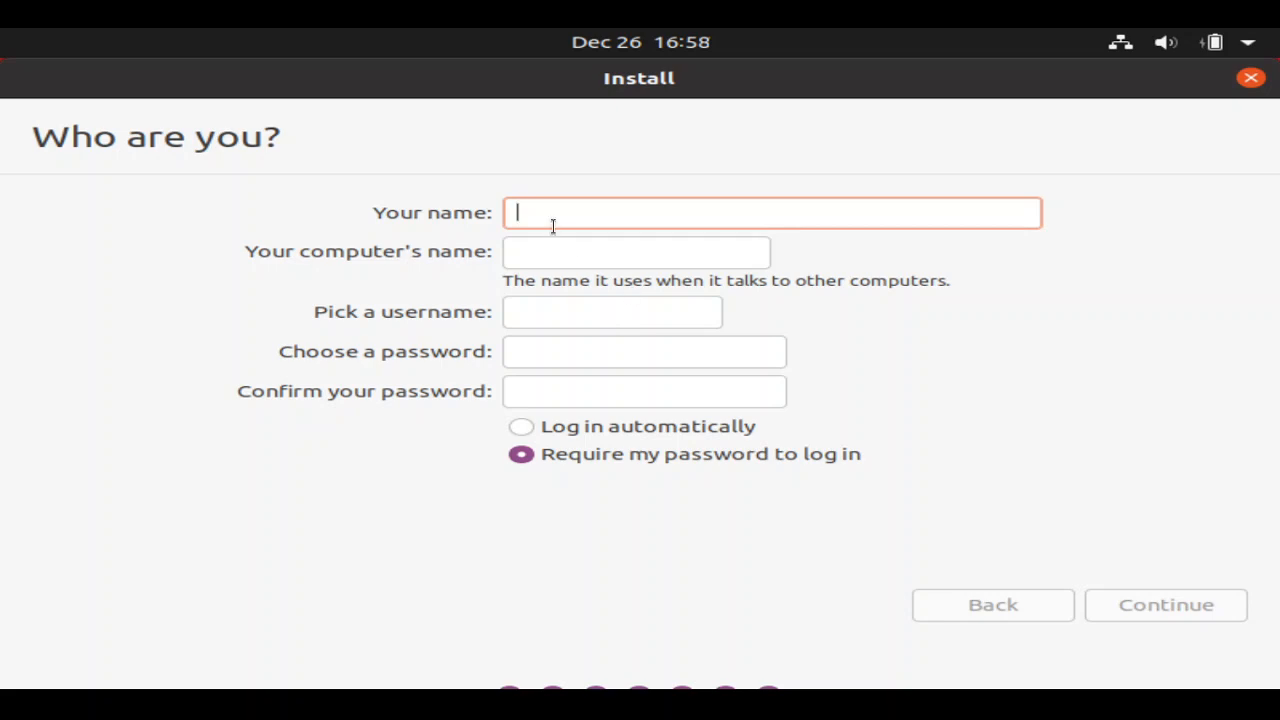
pyautogui.write('C')
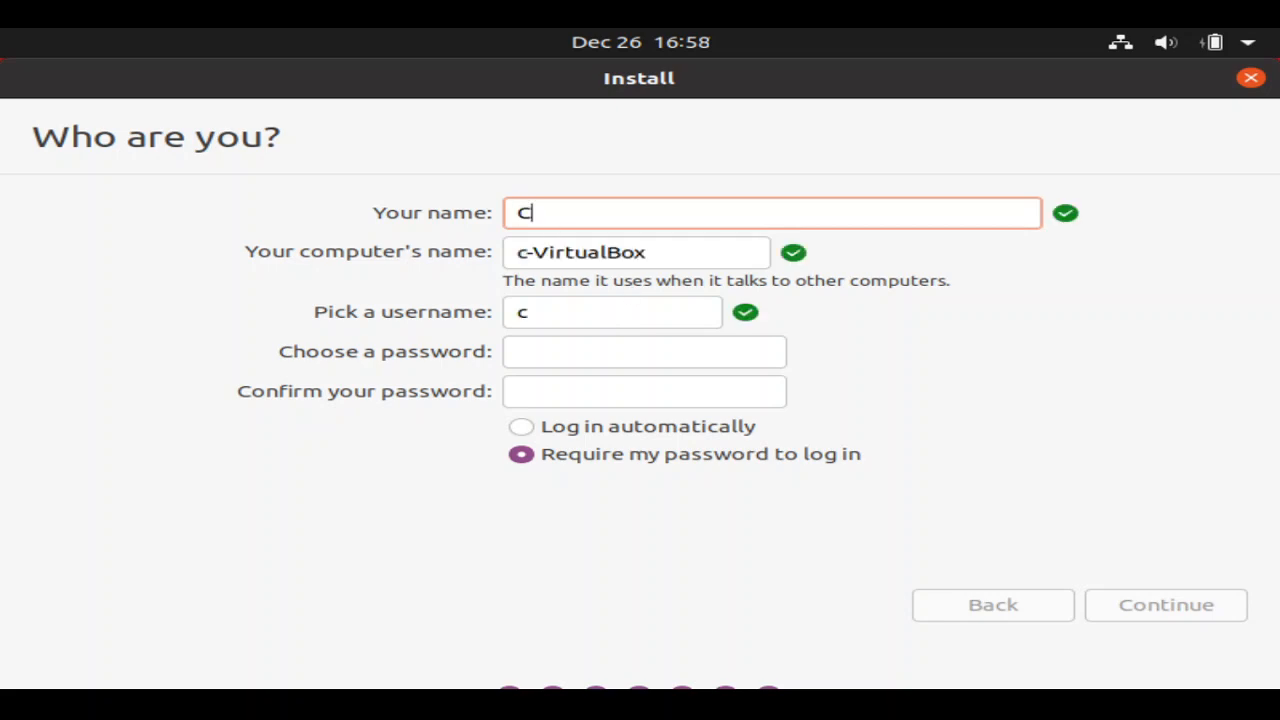
pyautogui.write('apricorn')
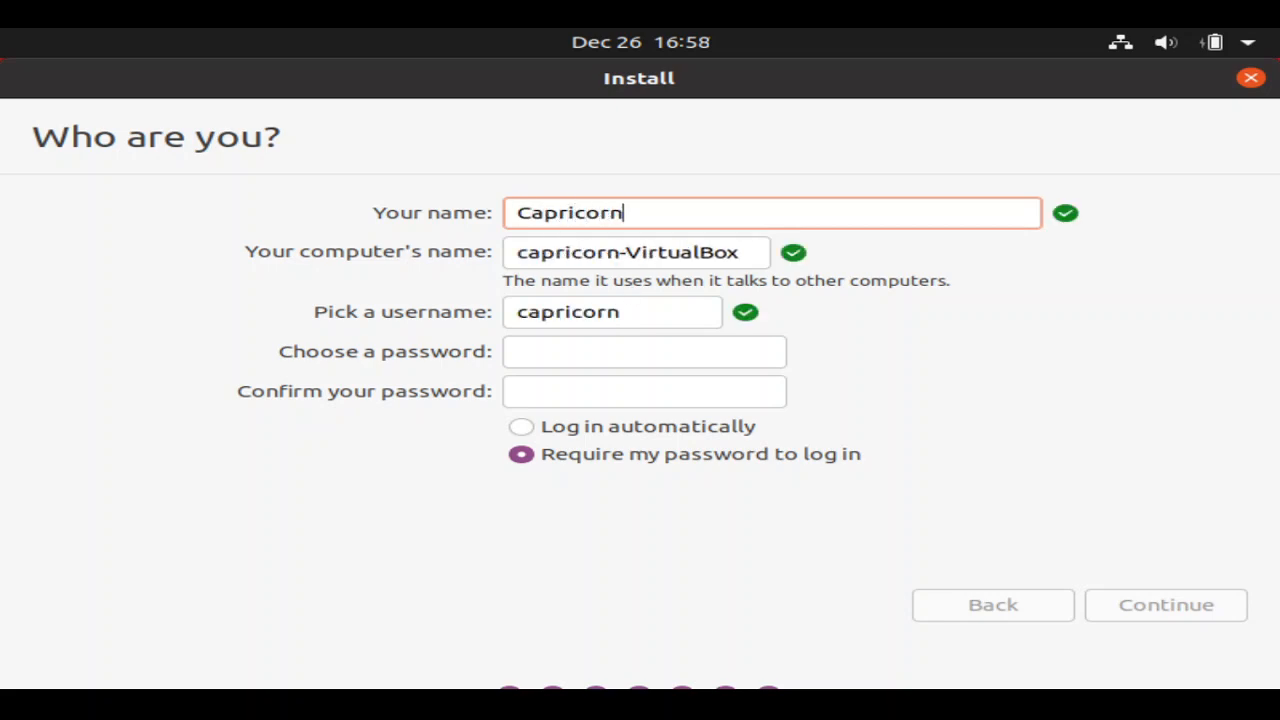
pyautogui.write('95')
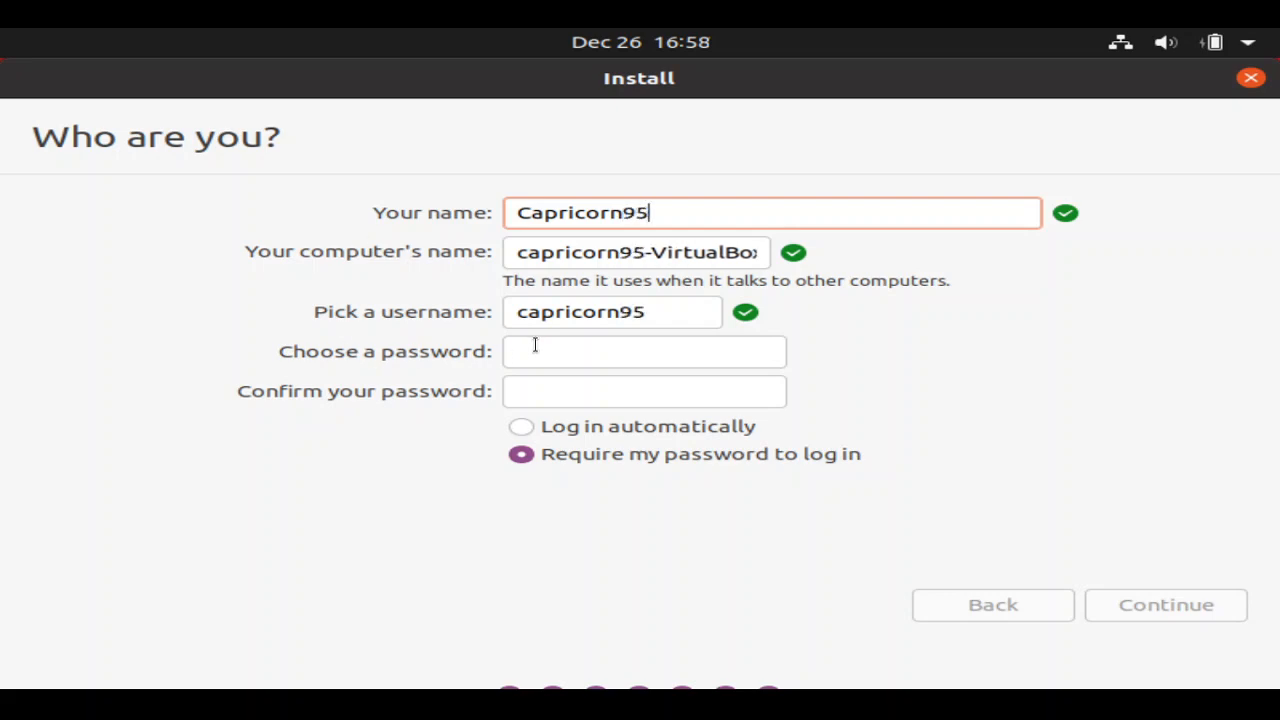
pyautogui.click(558, 344)
pyautogui.write('12')
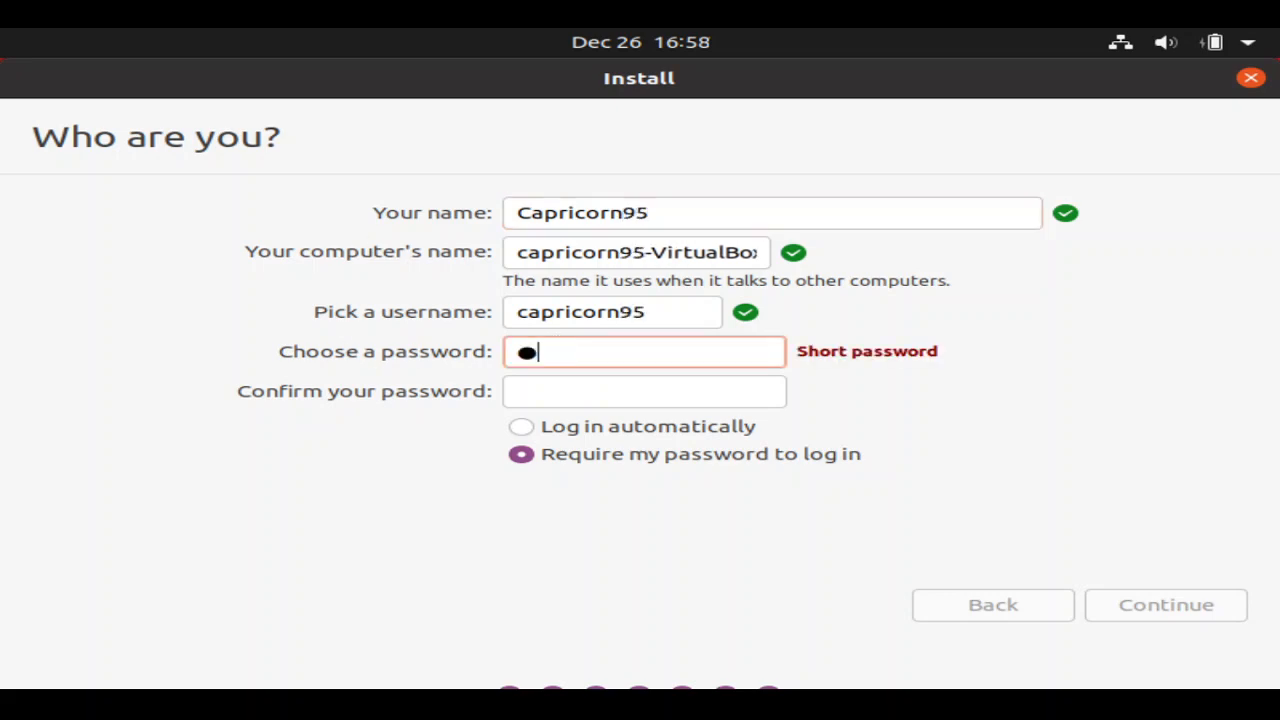
pyautogui.write('34567')
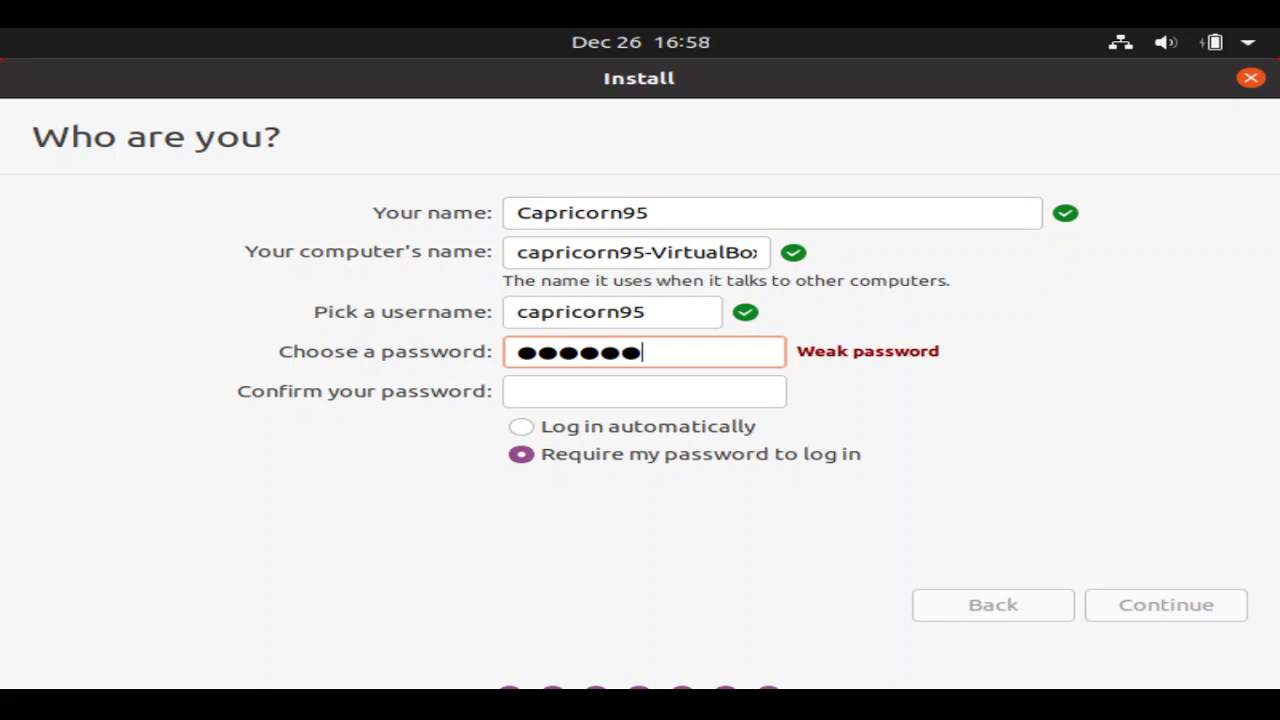
pyautogui.write('8')
# - Confirm the password, enable automatic login, and correct the password so both entries match
pyautogui.click(592, 385)
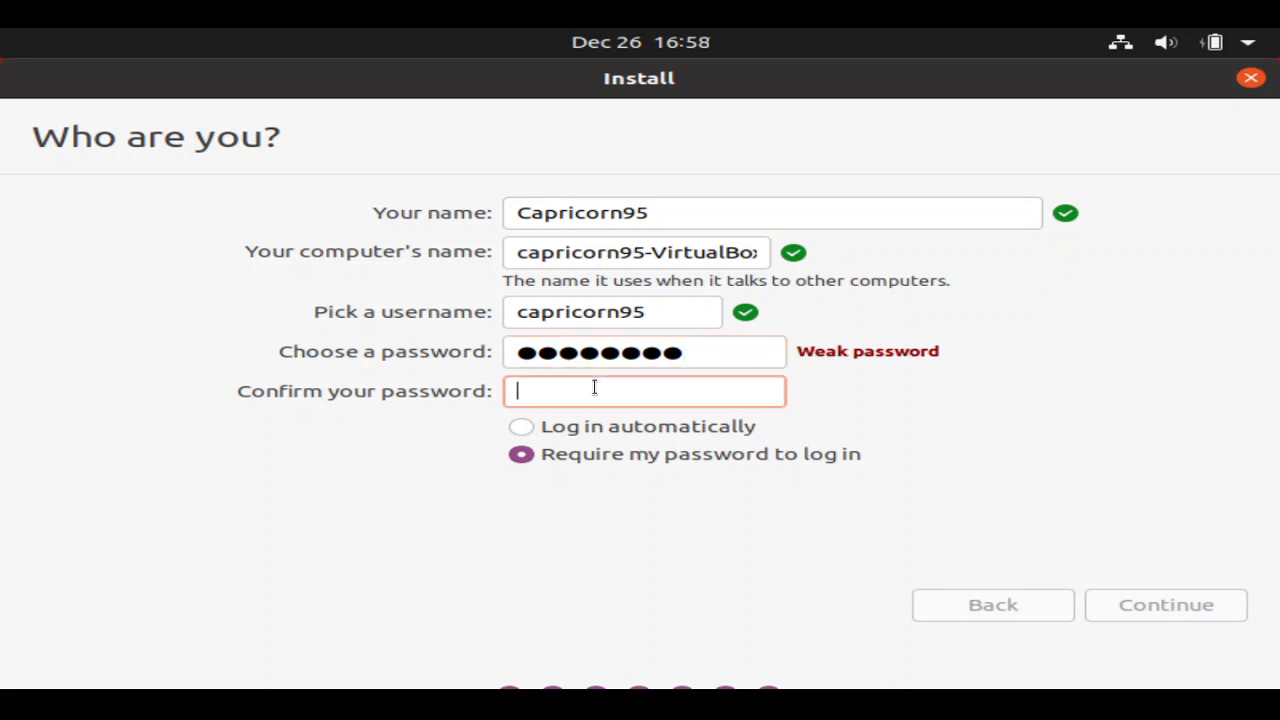
pyautogui.write('1234567890')
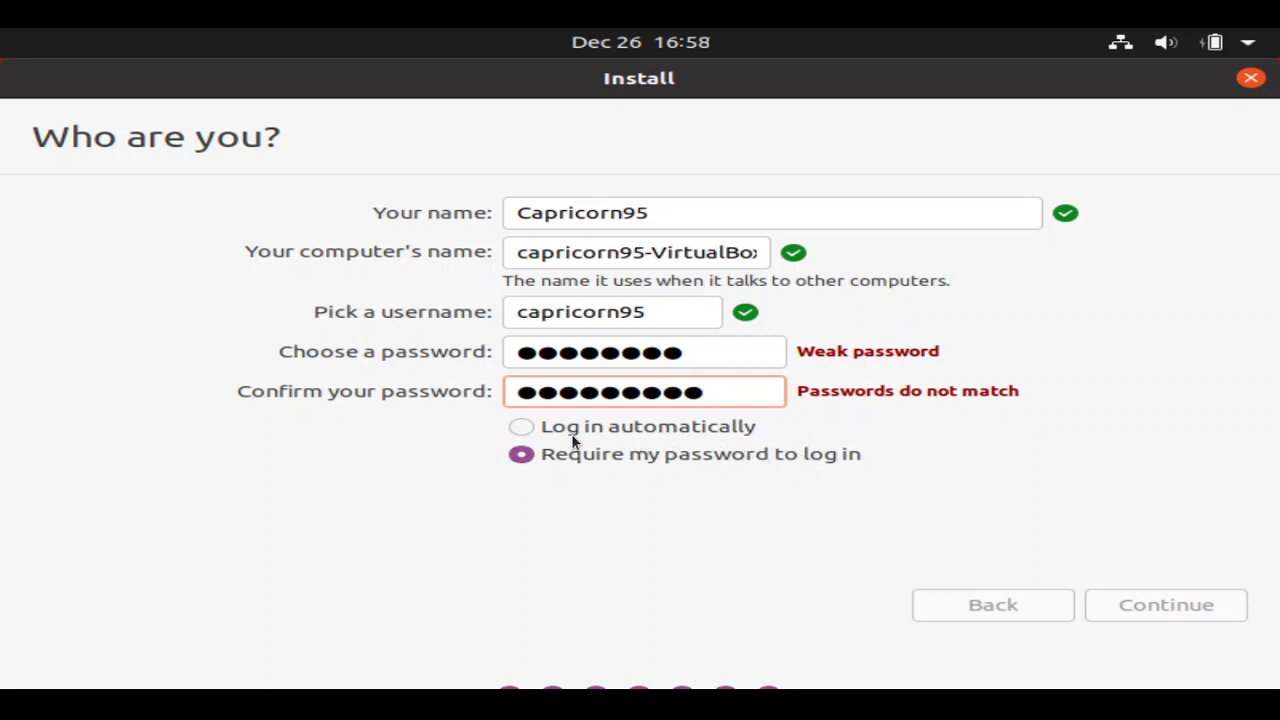
pyautogui.click(522, 432)
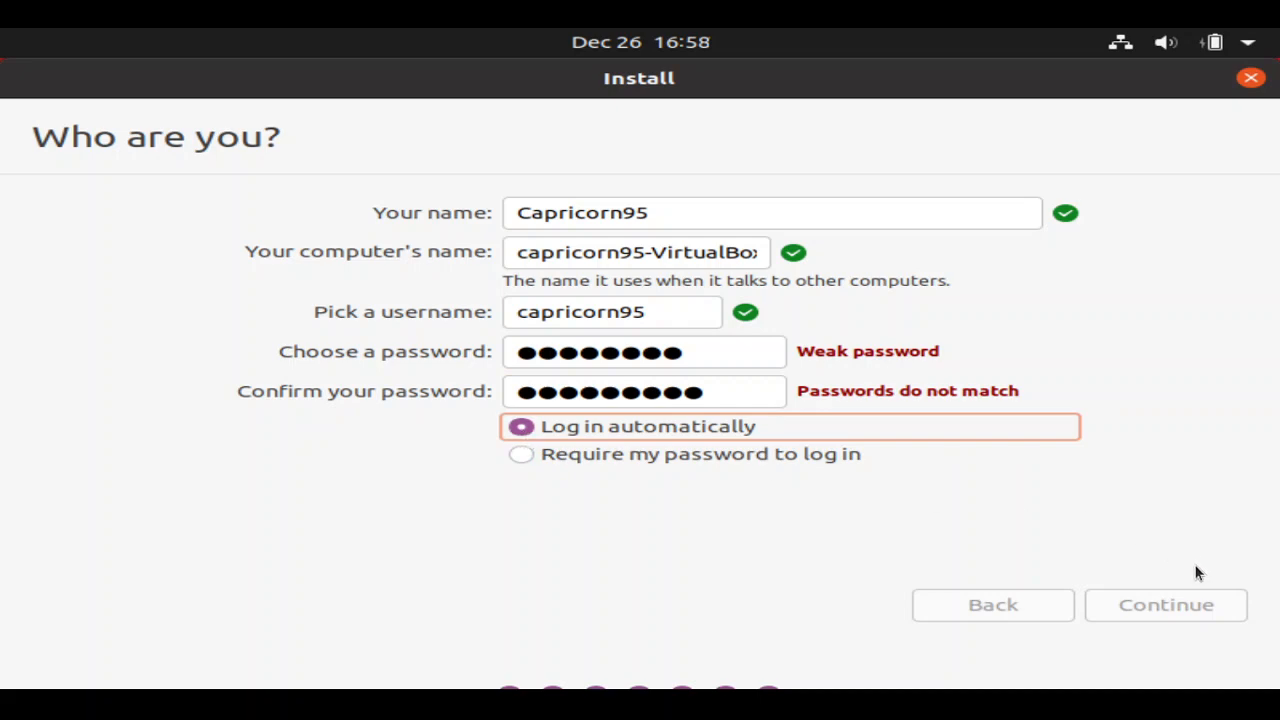
pyautogui.click(740, 358)
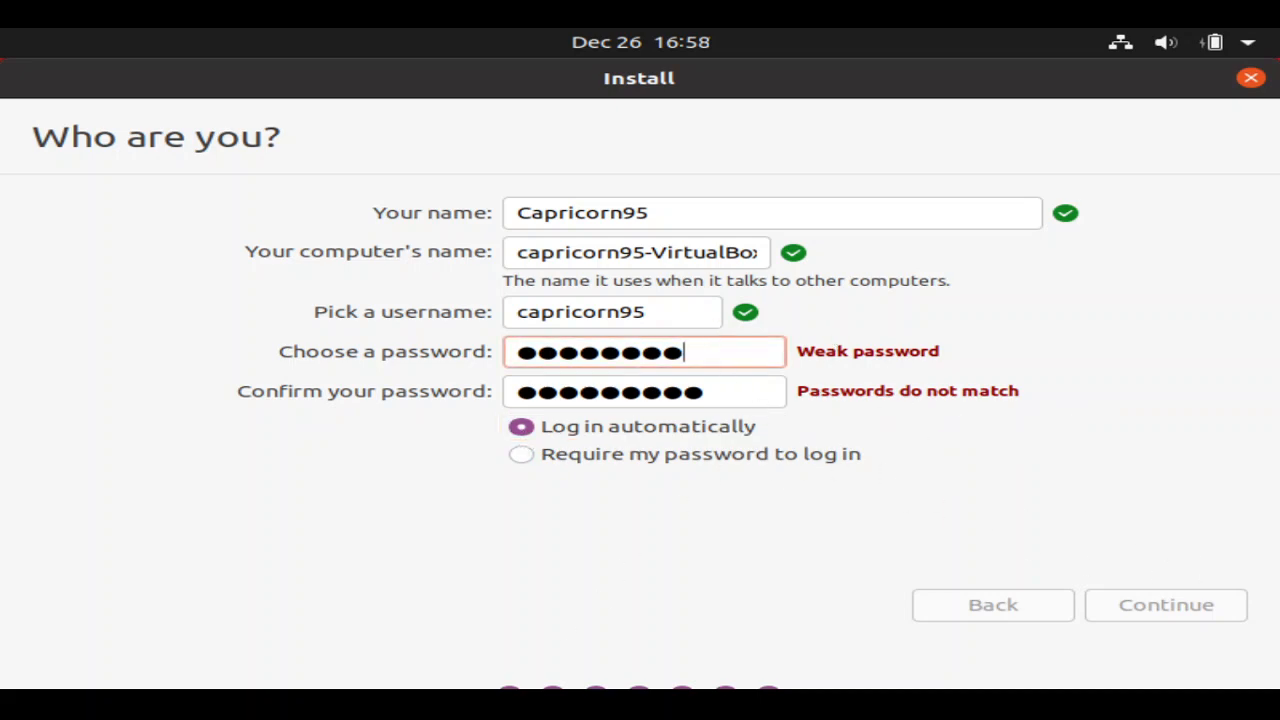
pyautogui.write('n')
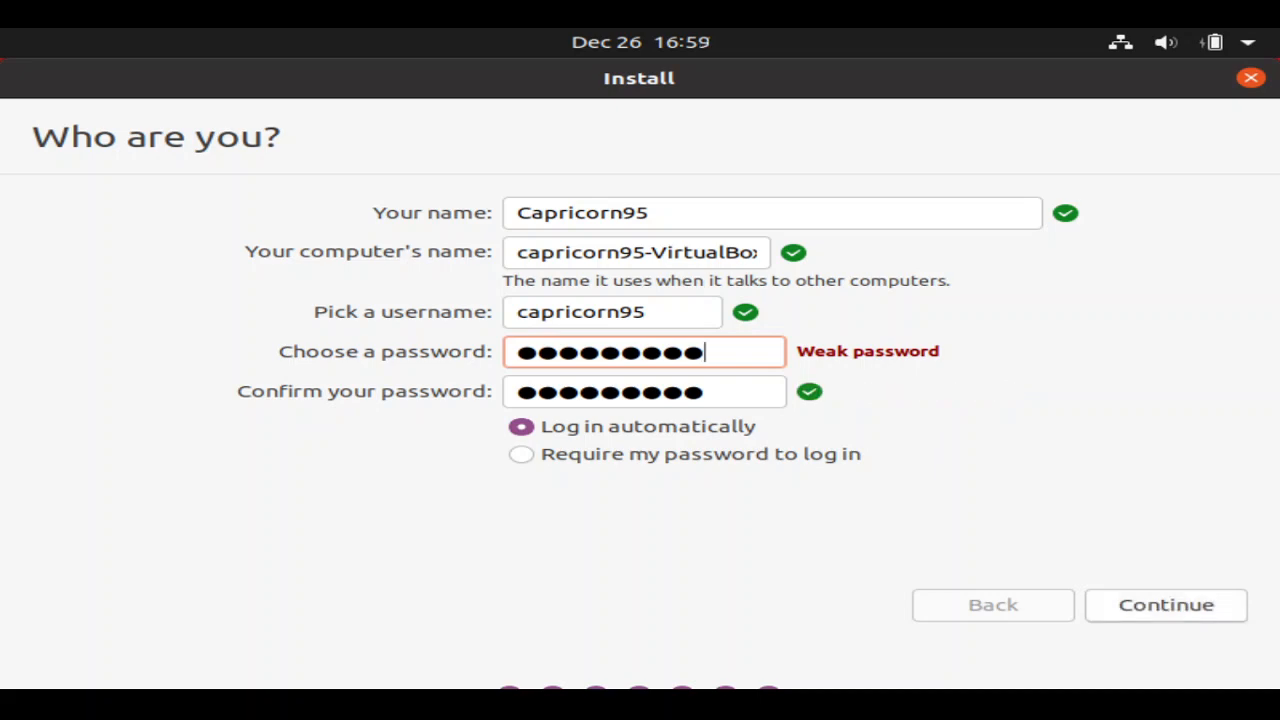
# - Accept the account details and let the installation run to Installation Complete
pyautogui.click(1140, 604)
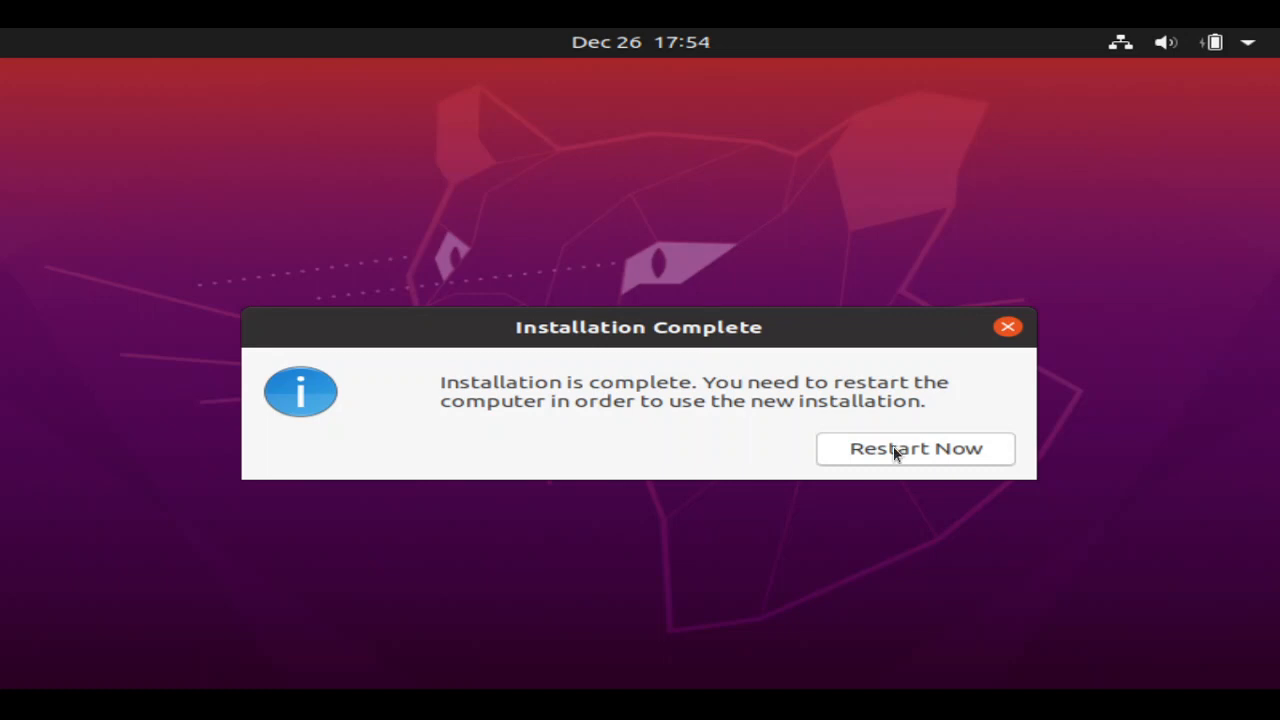
# - Restart now and confirm the installation medium is removed so the machine reboots
pyautogui.click(918, 455)
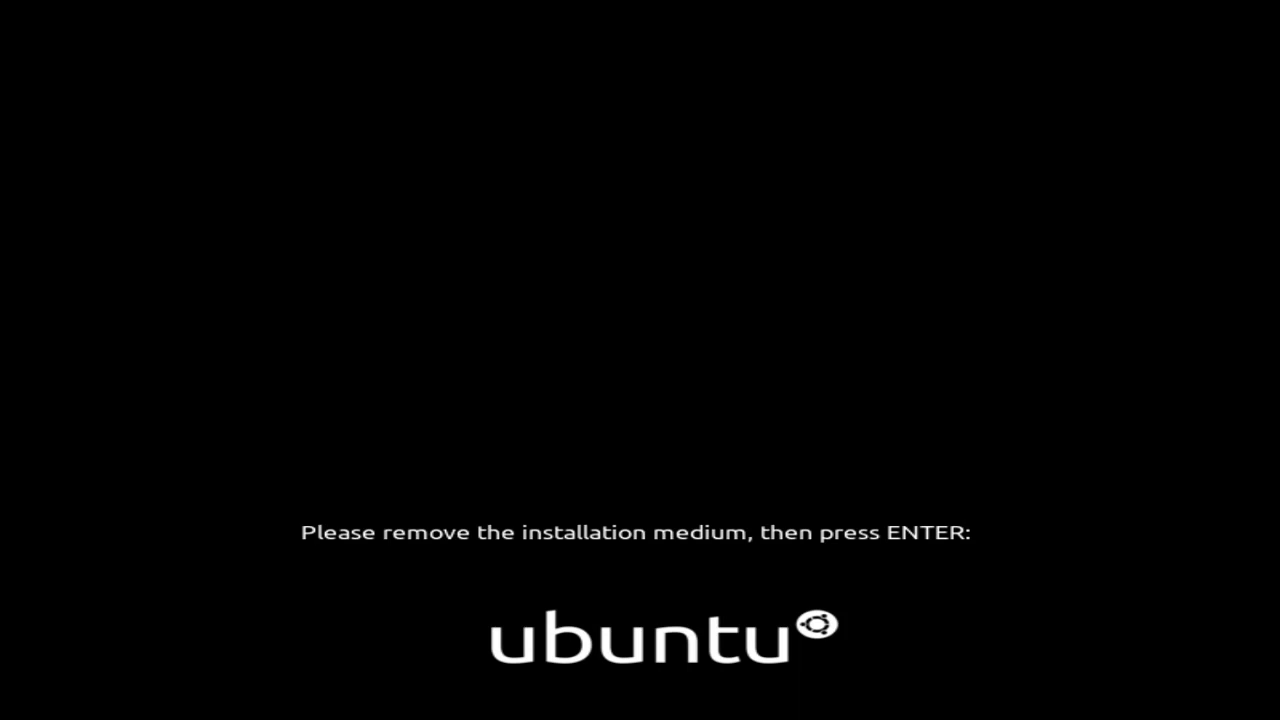
pyautogui.press('Return')
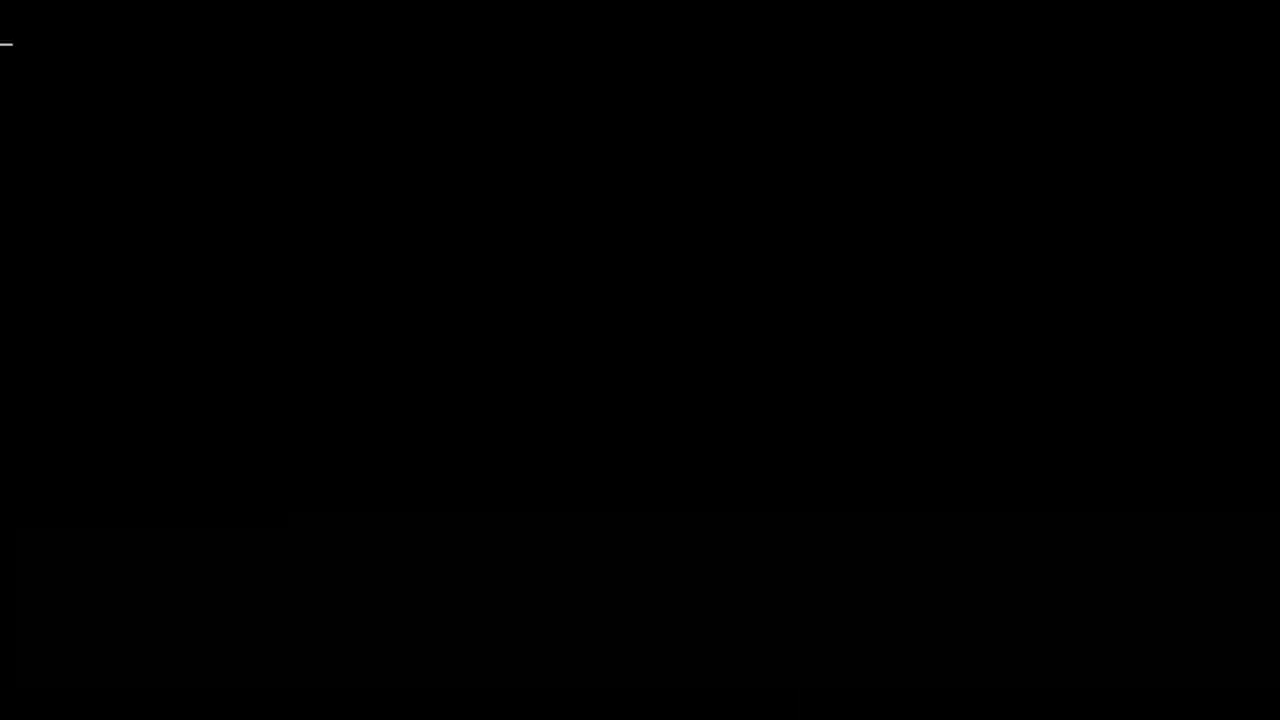
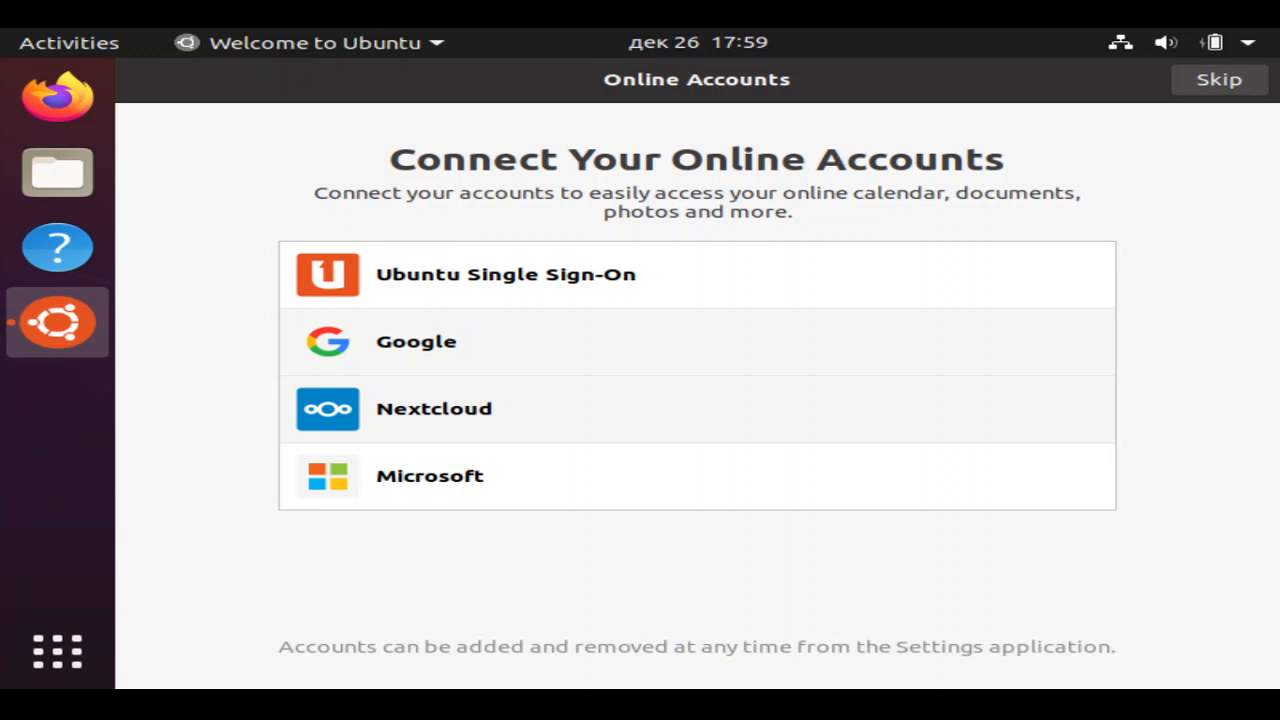
# - Skip Online Accounts and continue past Livepatch without enabling it
pyautogui.click(1219, 79)
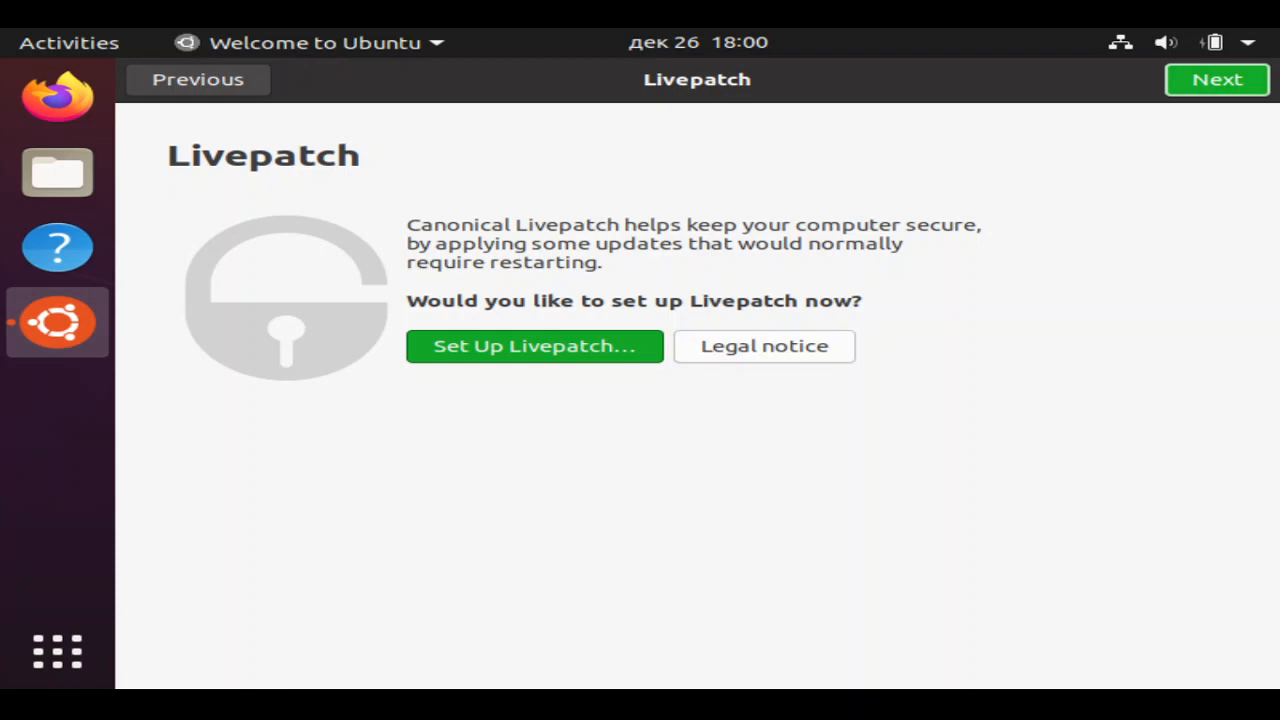
pyautogui.click(1194, 81)
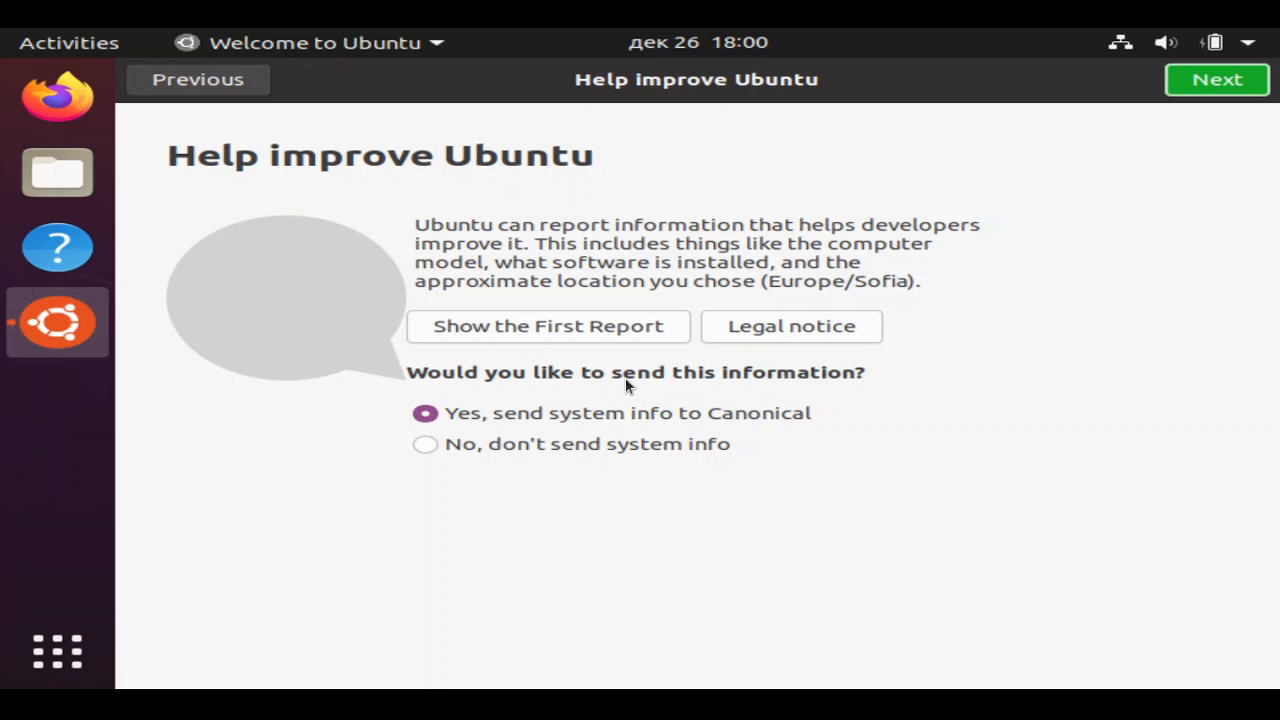
# - Choose 'No, don't send system info' and continue with Location Services left off
pyautogui.click(428, 443)
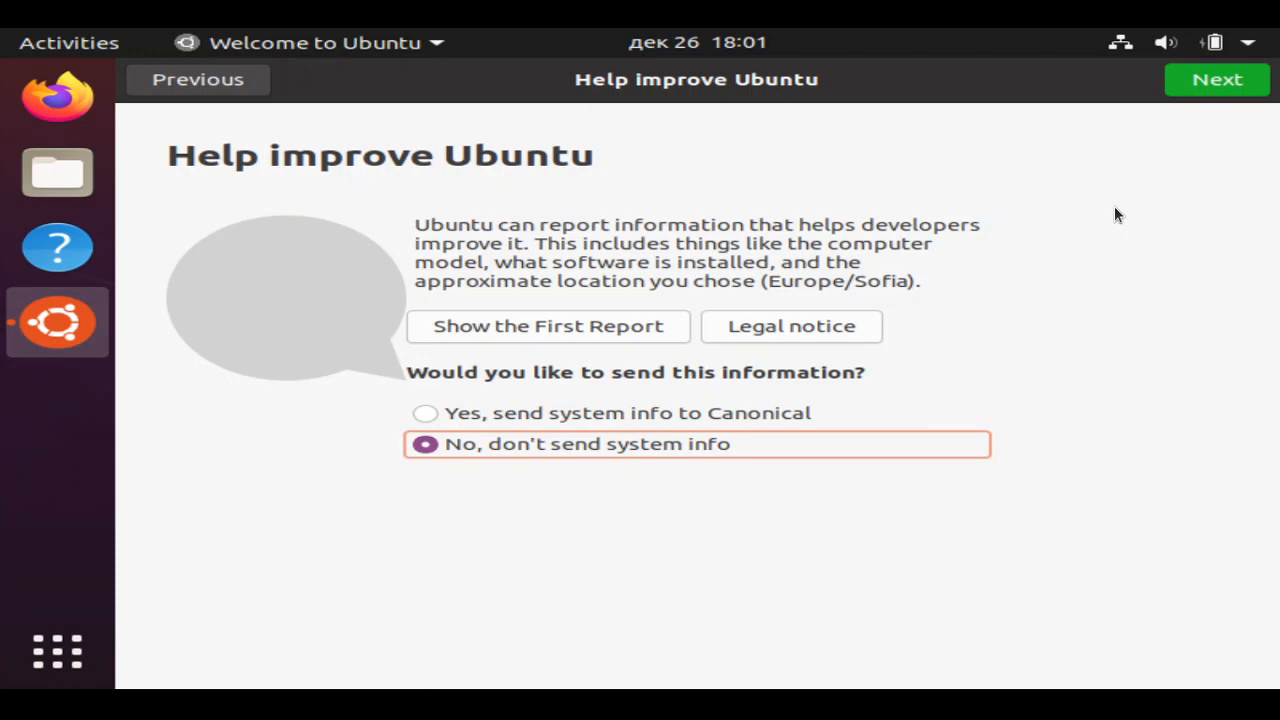
pyautogui.click(1195, 81)
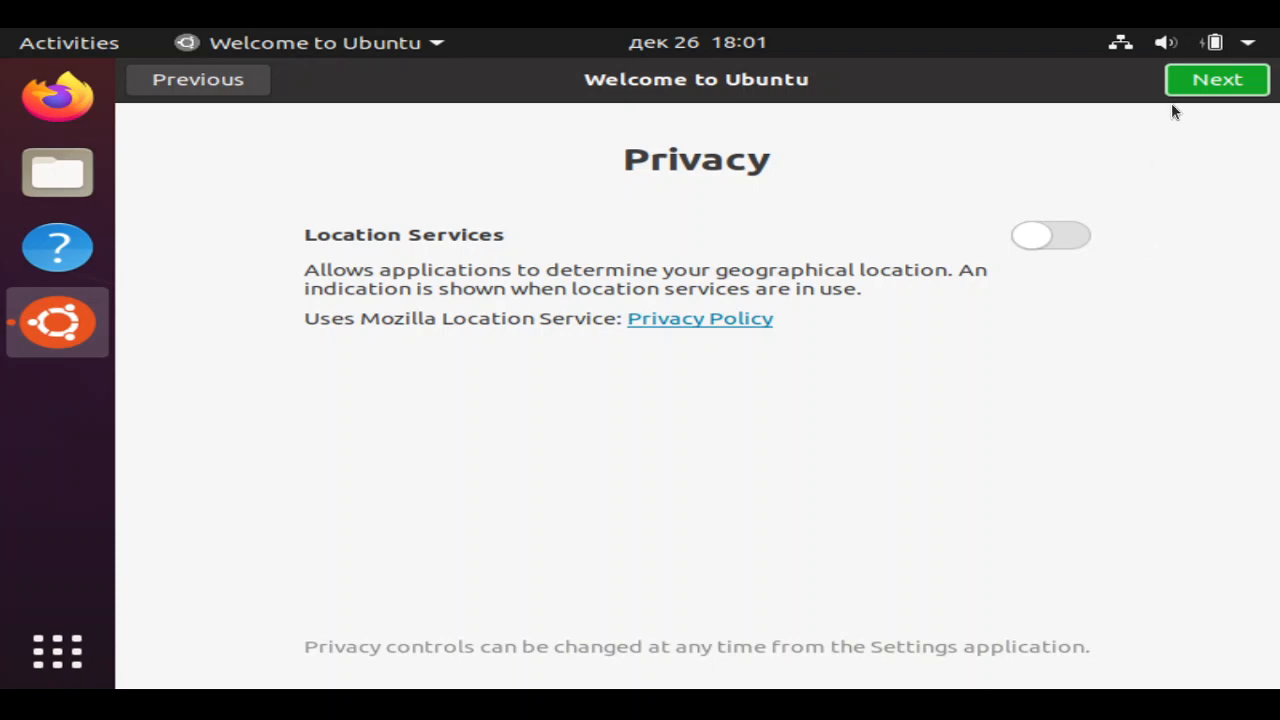
pyautogui.click(1208, 78)
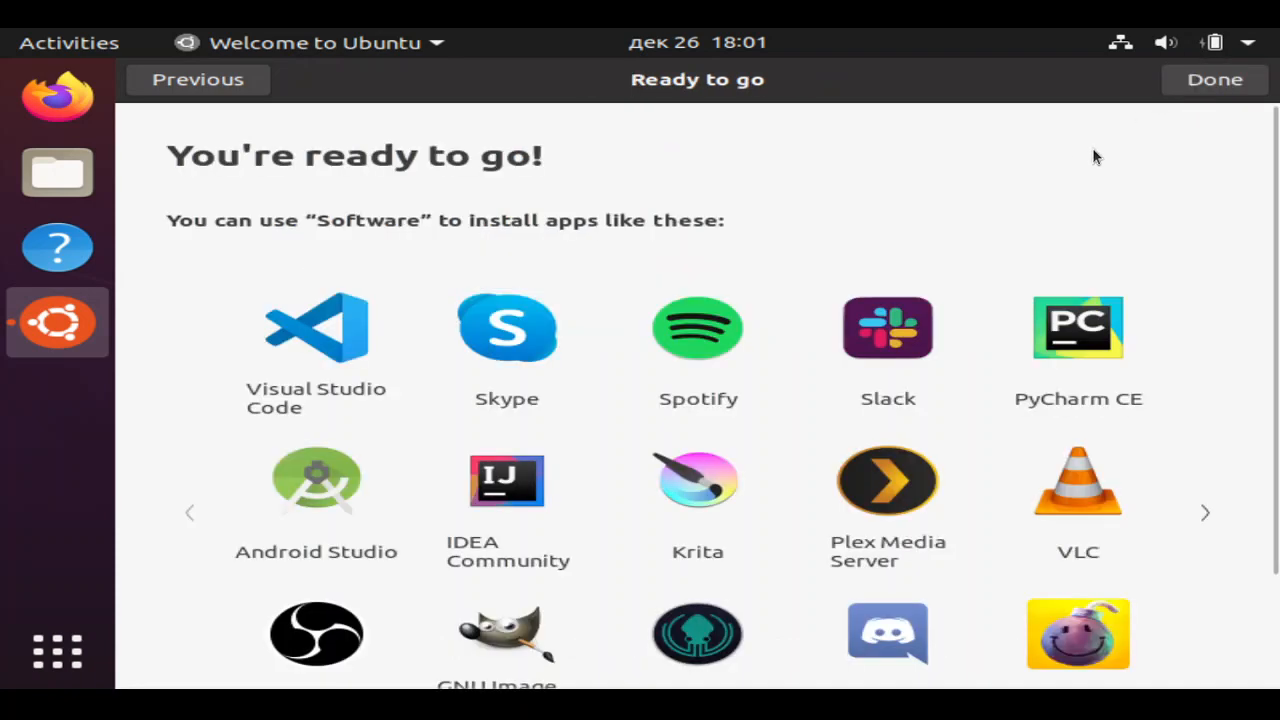
# - Finish the Welcome to Ubuntu wizard with Done and close Software Updater without installing updates
pyautogui.click(1210, 84)
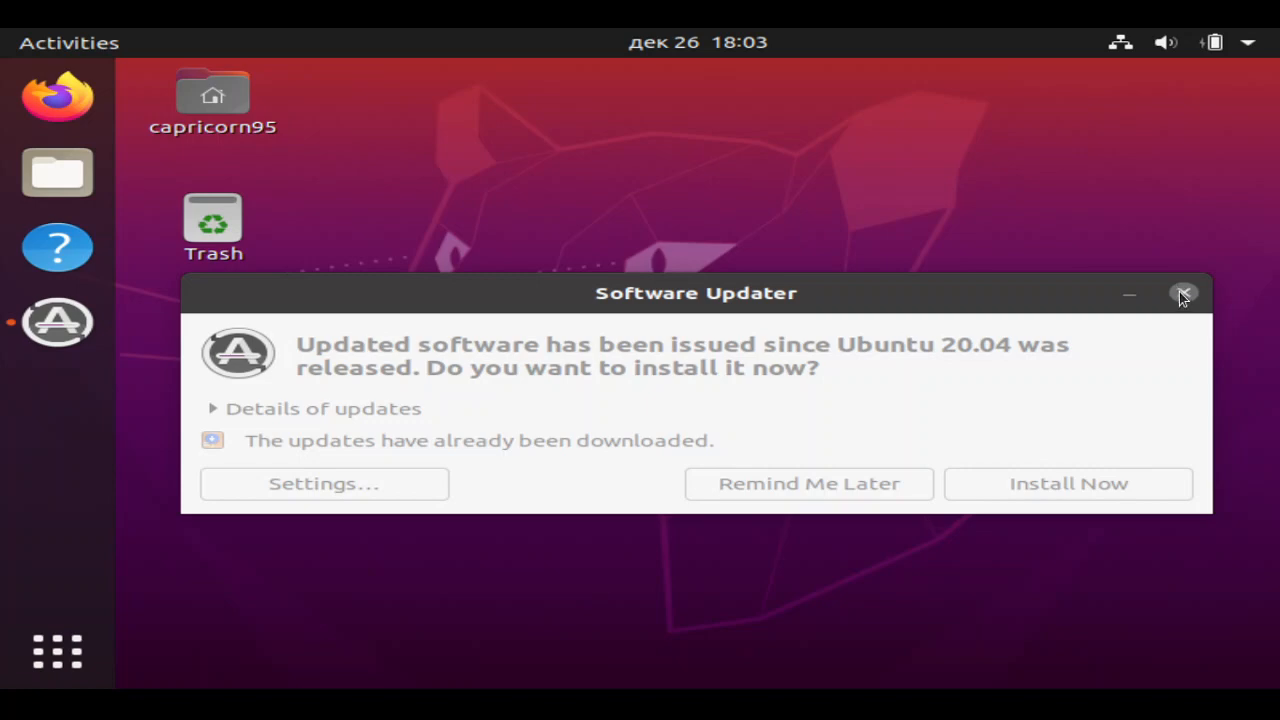
pyautogui.click(1180, 296)
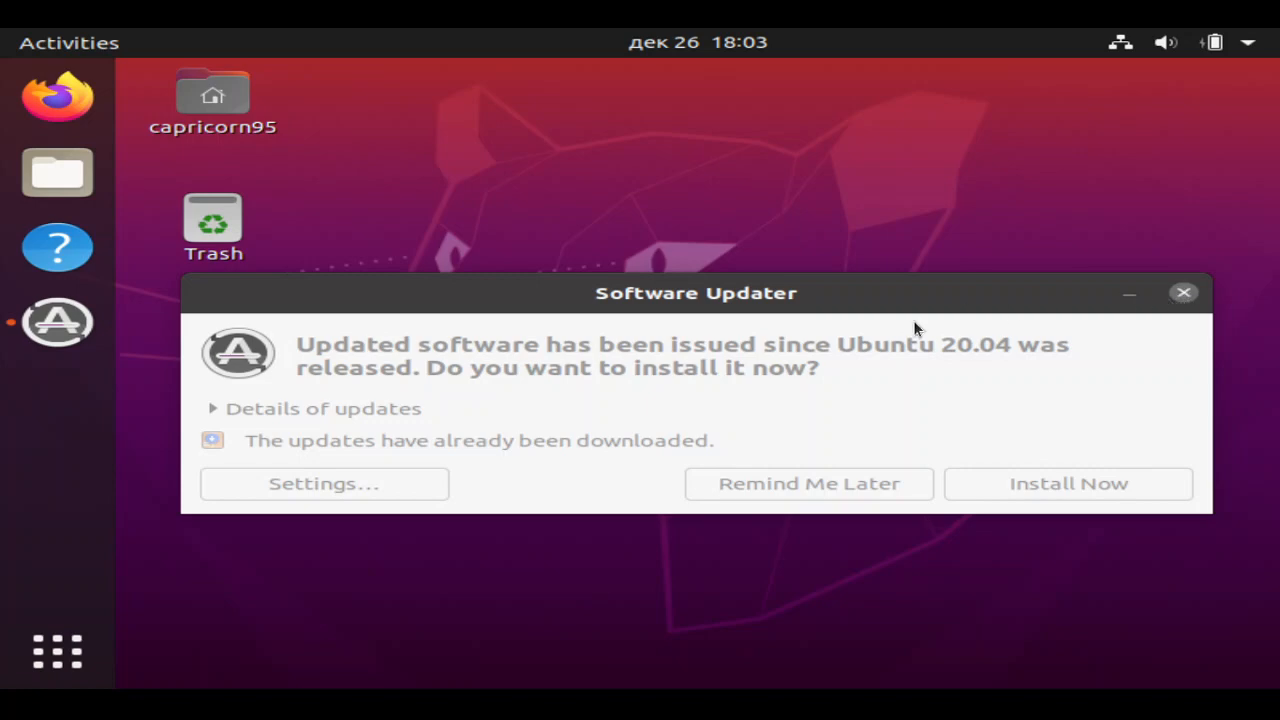